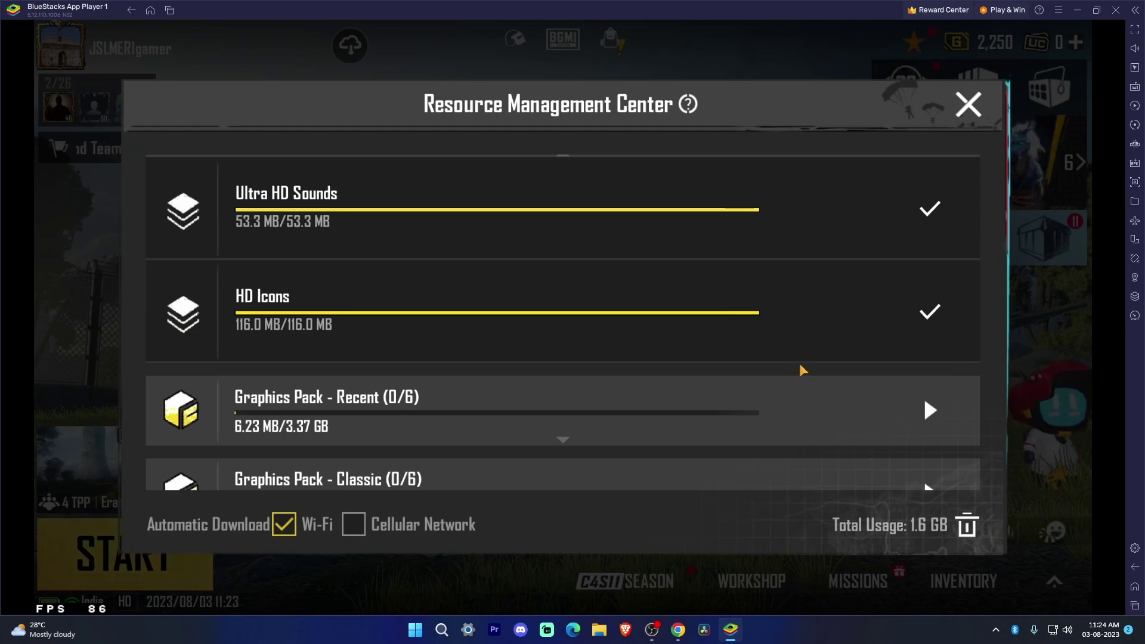
- Review the downloadable packs in the Resource Management Center, closing and reopening it once
{"action": "scroll", "coordinate": [807, 346], "scroll_direction": "up", "scroll_amount": 5}
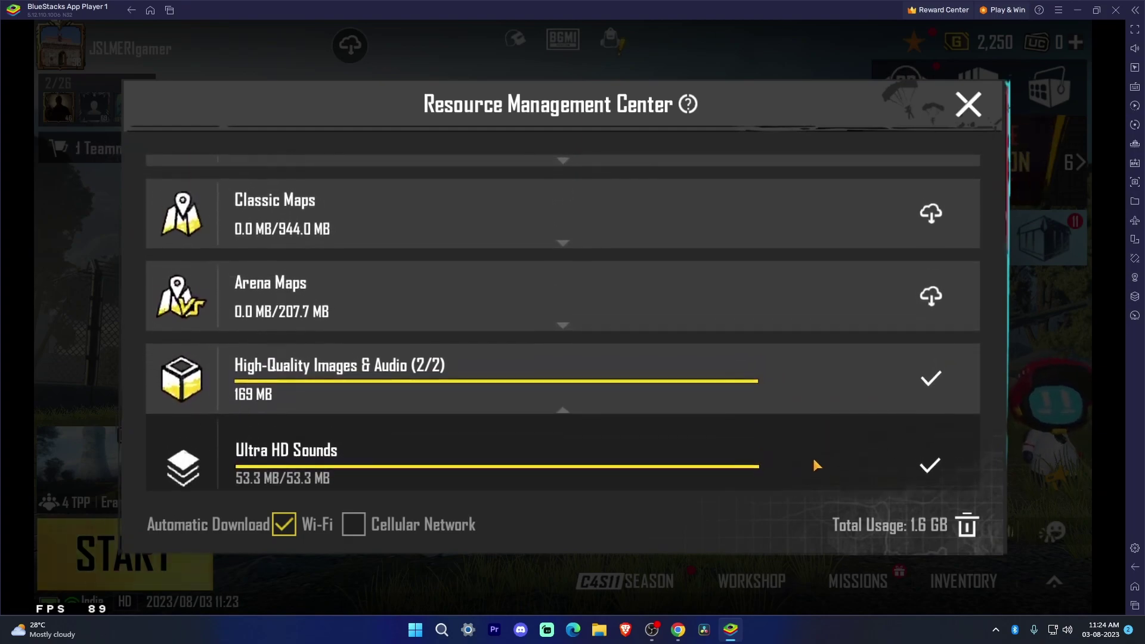
{"action": "left_click", "coordinate": [967, 104]}
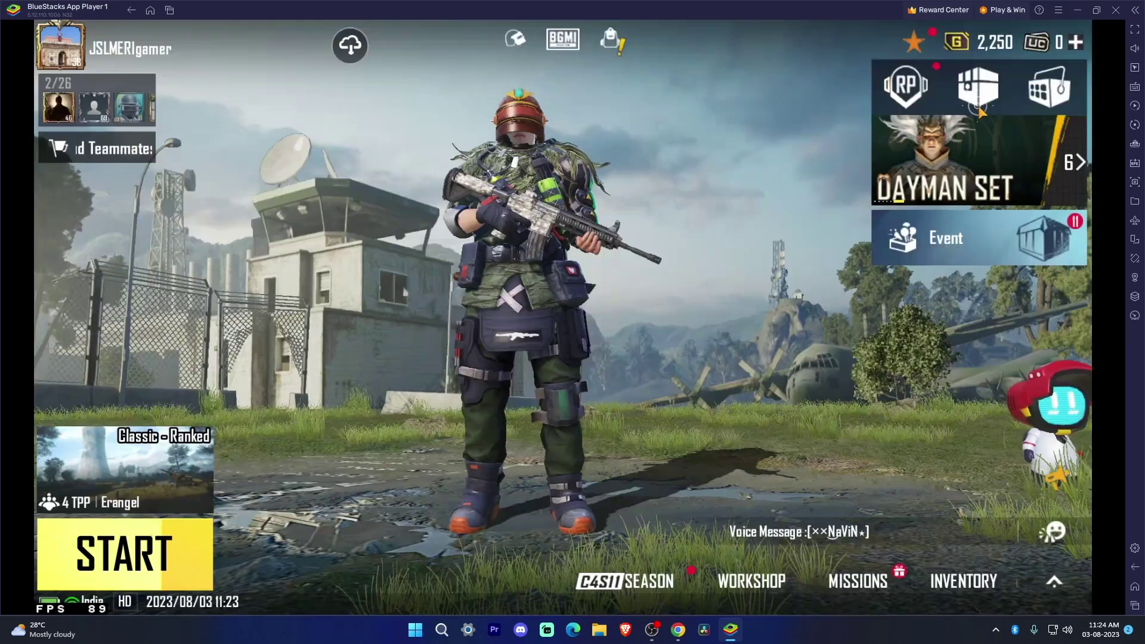
{"action": "left_click", "coordinate": [362, 49]}
{"action": "left_click_drag", "start_coordinate": [486, 426], "coordinate": [524, 258]}
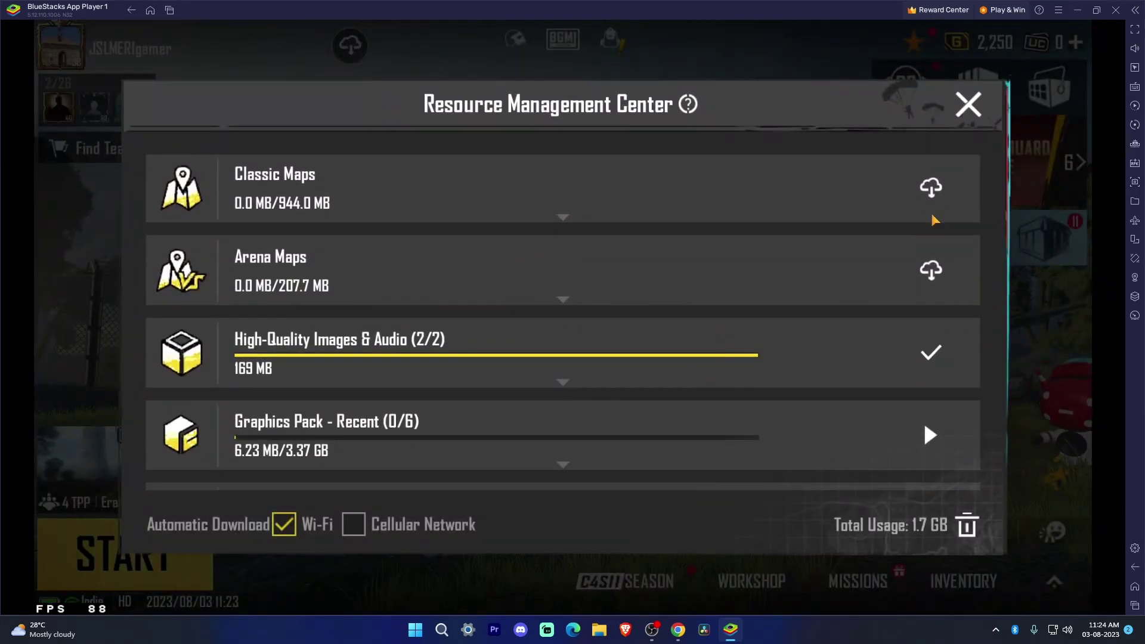
- Restart Battlegrounds India by closing it from the recent apps and launching it again from the home screen
{"action": "left_click", "coordinate": [132, 10]}
{"action": "left_click", "coordinate": [150, 10]}
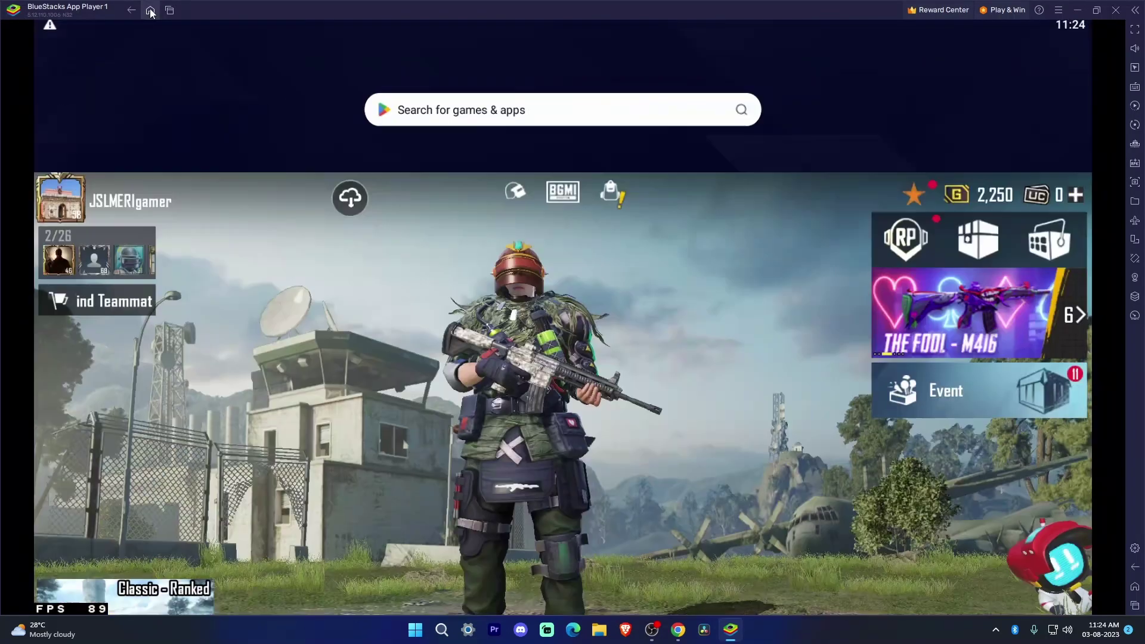
{"action": "left_click", "coordinate": [170, 10]}
{"action": "left_click", "coordinate": [779, 204]}
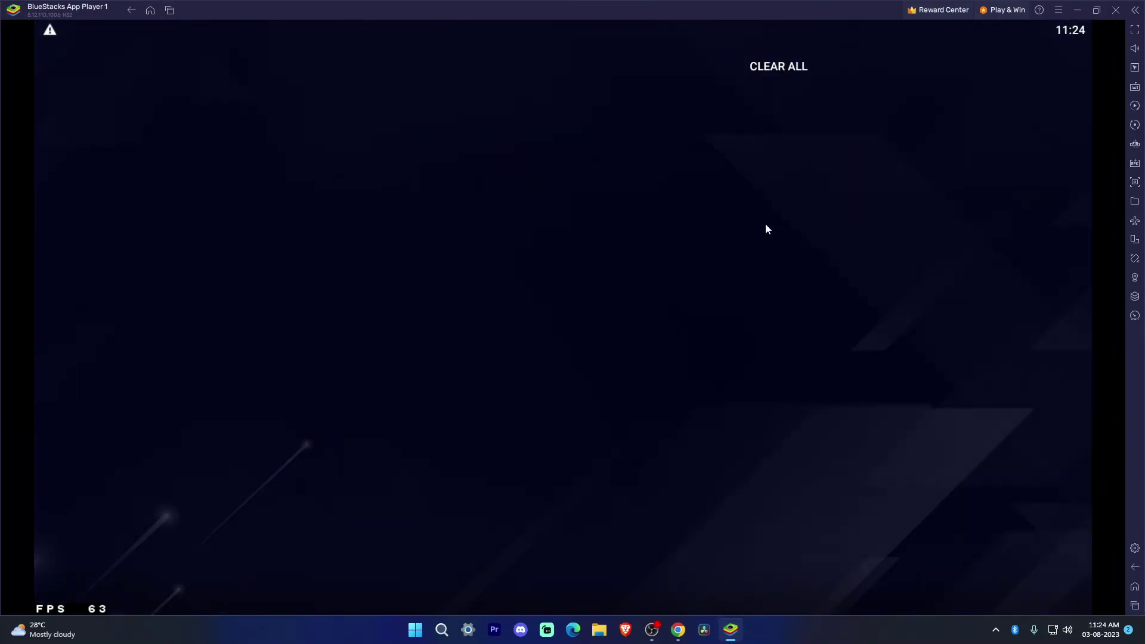
{"action": "left_click", "coordinate": [157, 340]}
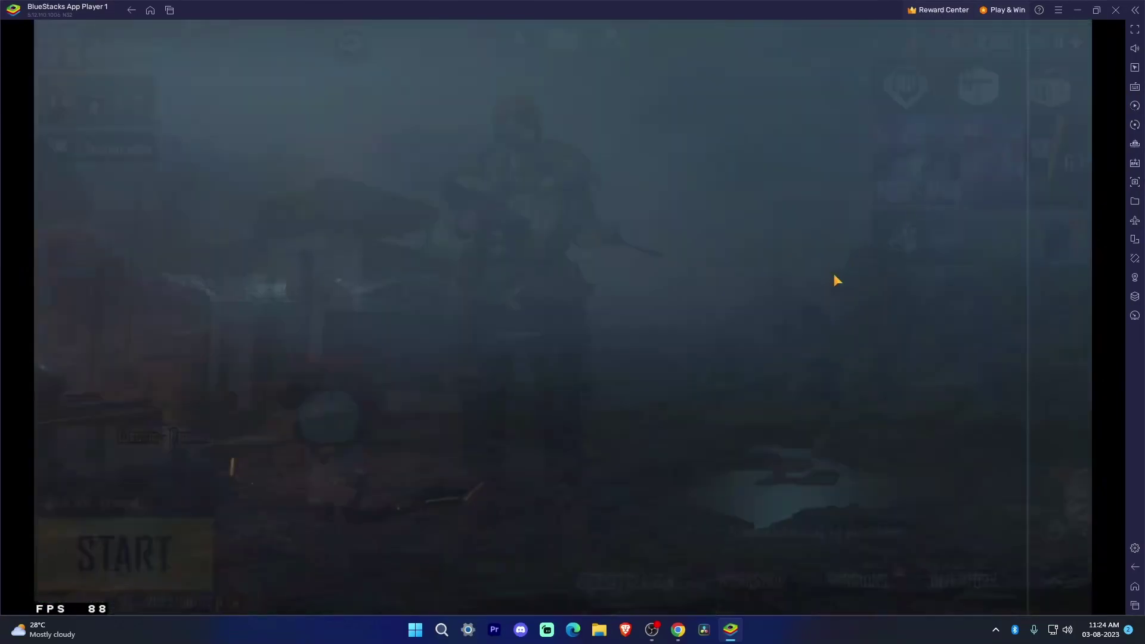
{"action": "left_click", "coordinate": [1051, 43]}
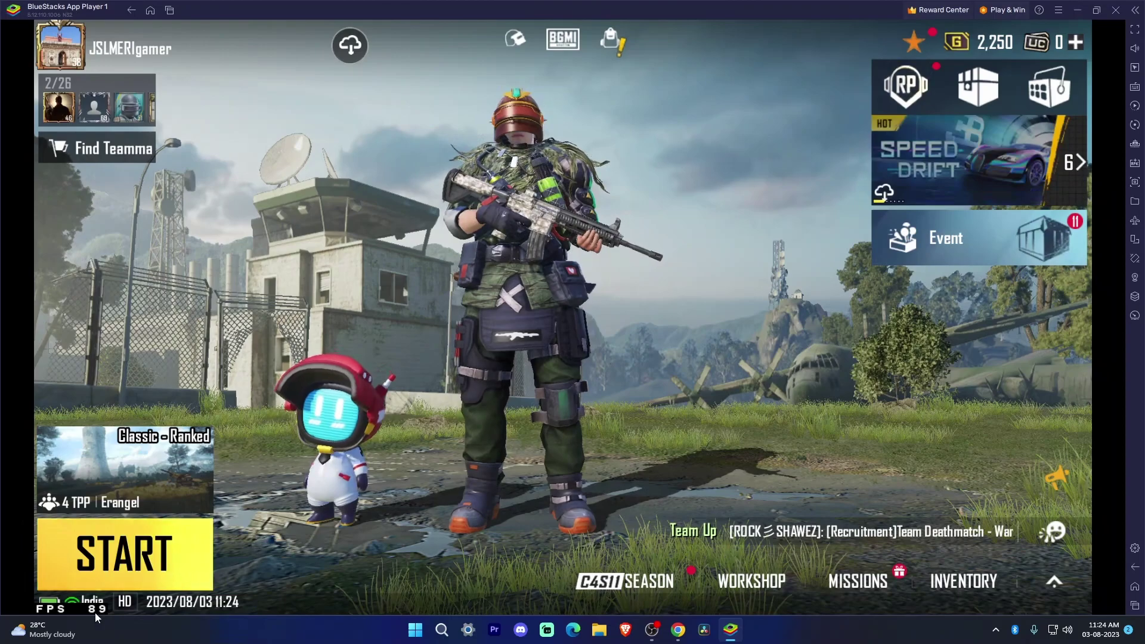
- Check the download status of the resource packs in the Resource Management Center again and close it
{"action": "left_click", "coordinate": [350, 45]}
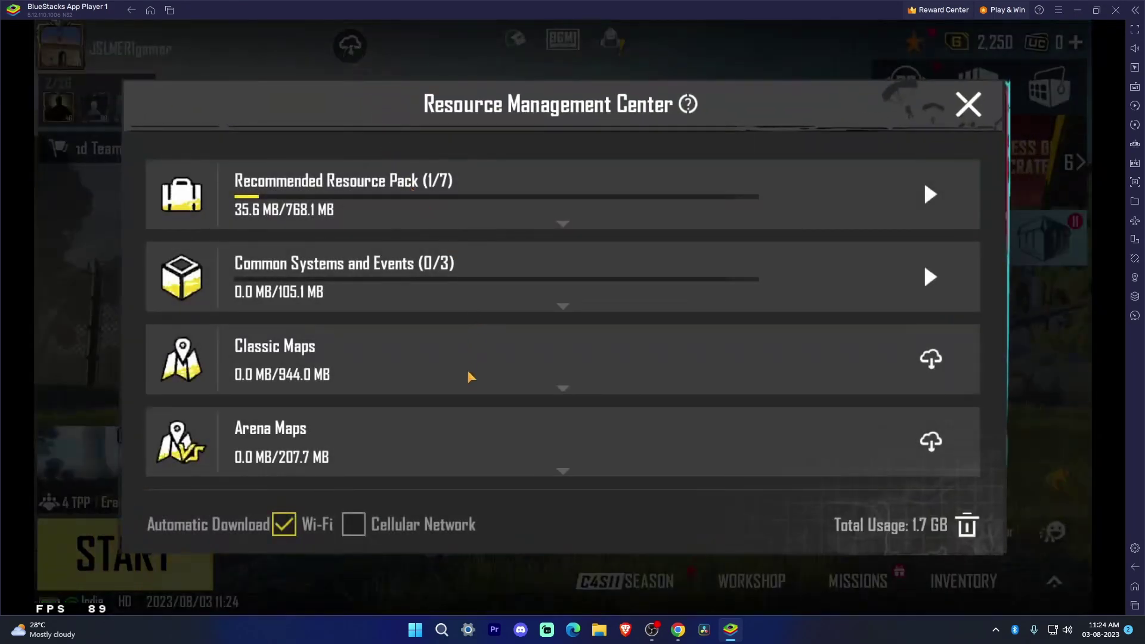
{"action": "scroll", "coordinate": [471, 376], "scroll_direction": "down", "scroll_amount": 3}
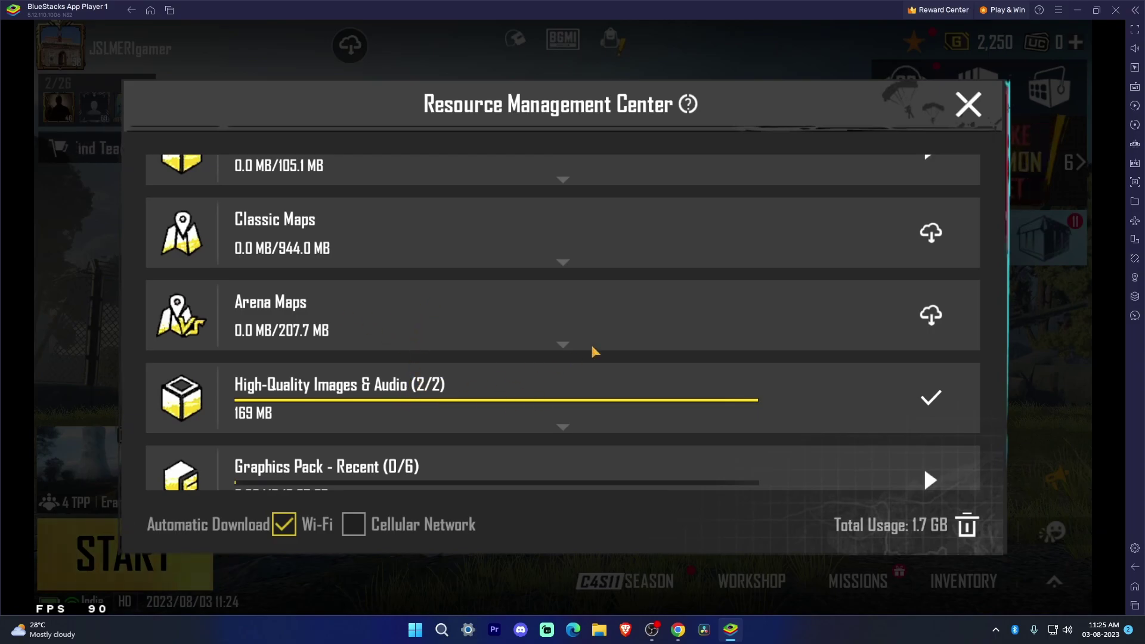
{"action": "scroll", "coordinate": [473, 301], "scroll_direction": "up", "scroll_amount": 2}
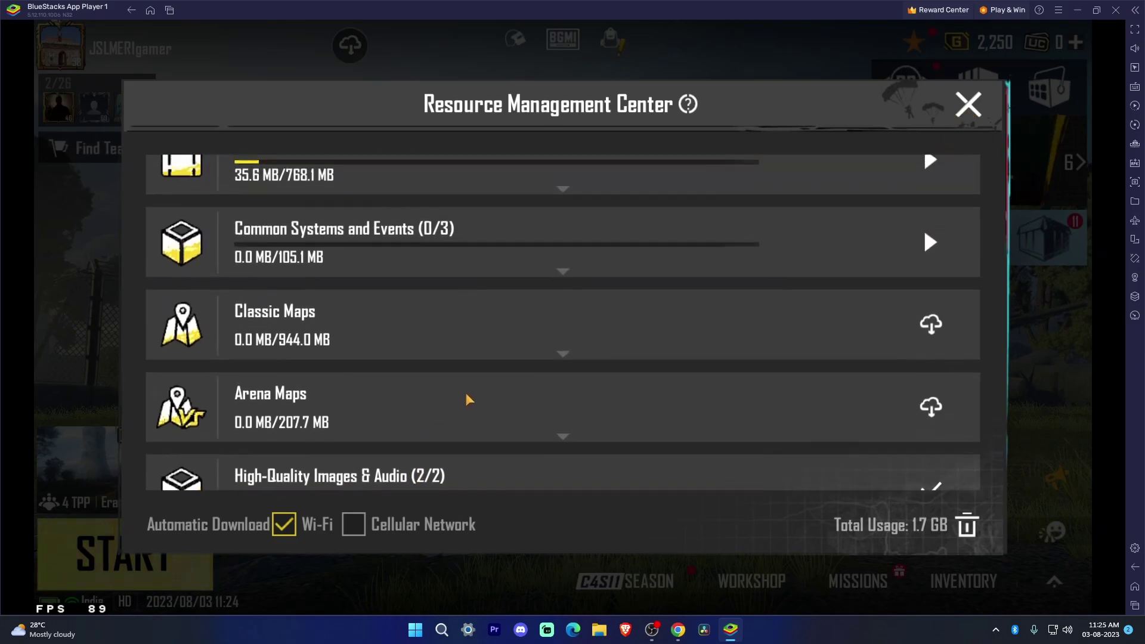
{"action": "left_click", "coordinate": [967, 105]}
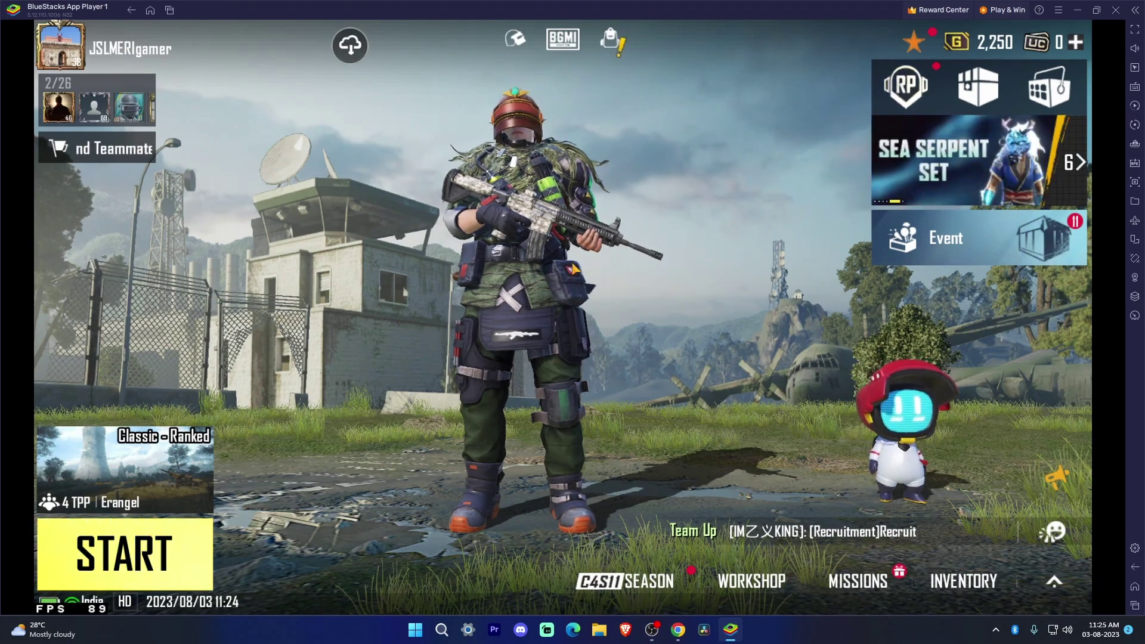
{"action": "left_click", "coordinate": [151, 11]}
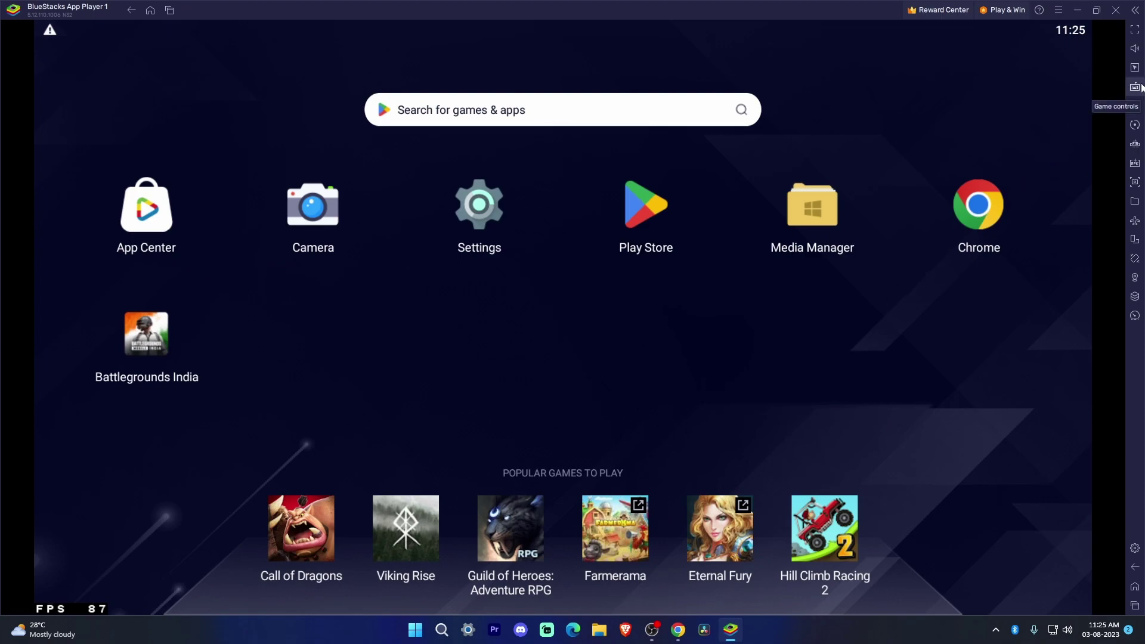
{"action": "left_click", "coordinate": [1131, 106]}
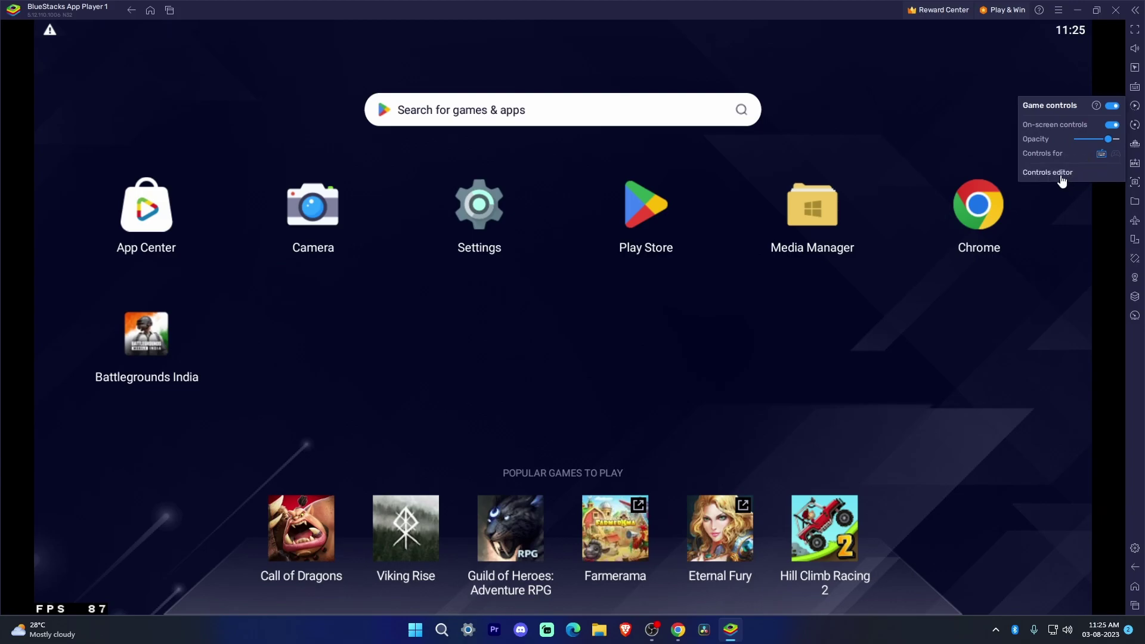
{"action": "left_click", "coordinate": [978, 212]}
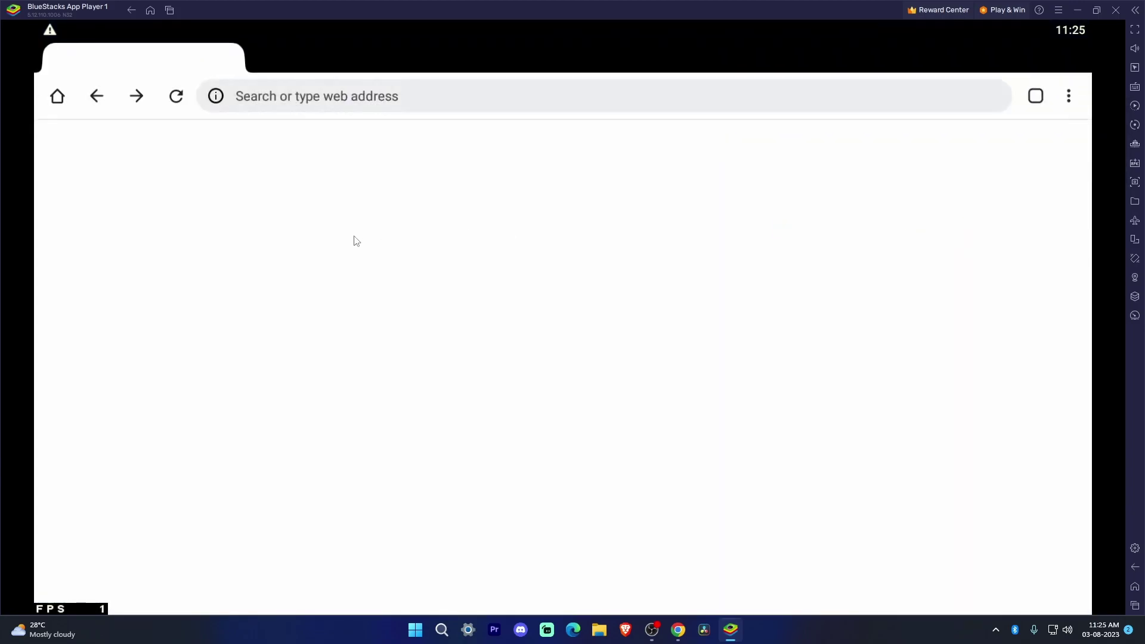
{"action": "left_click", "coordinate": [150, 10]}
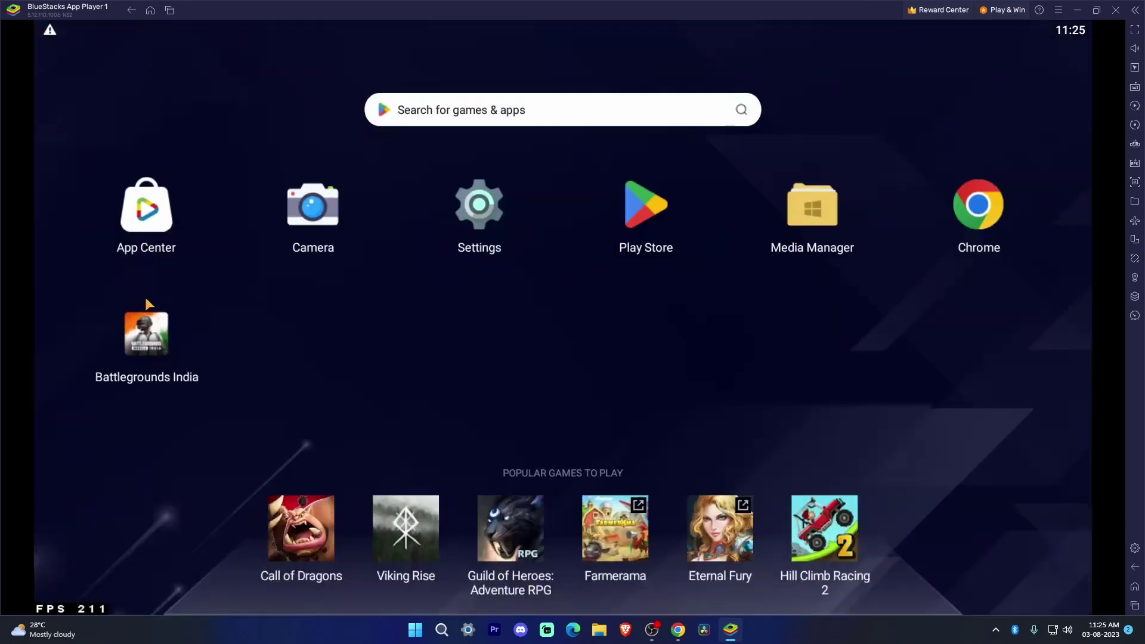
{"action": "left_click", "coordinate": [170, 10]}
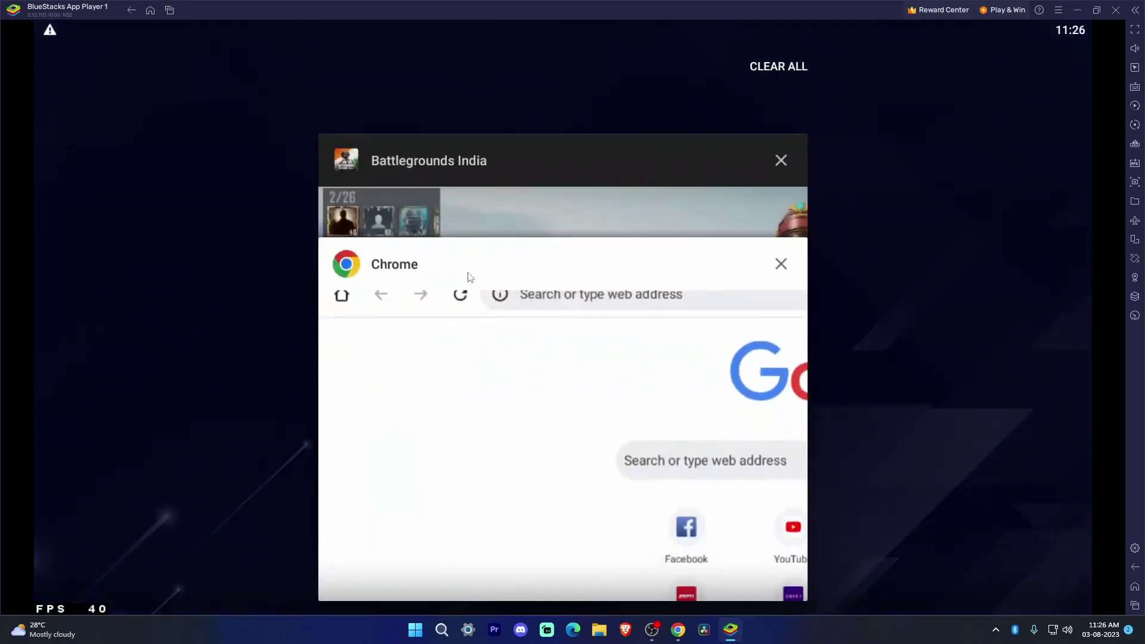
{"action": "left_click", "coordinate": [497, 213]}
- In the game's Customize Buttons settings, set the vehicle controls to Single Joystick
{"action": "left_click", "coordinate": [1018, 573]}
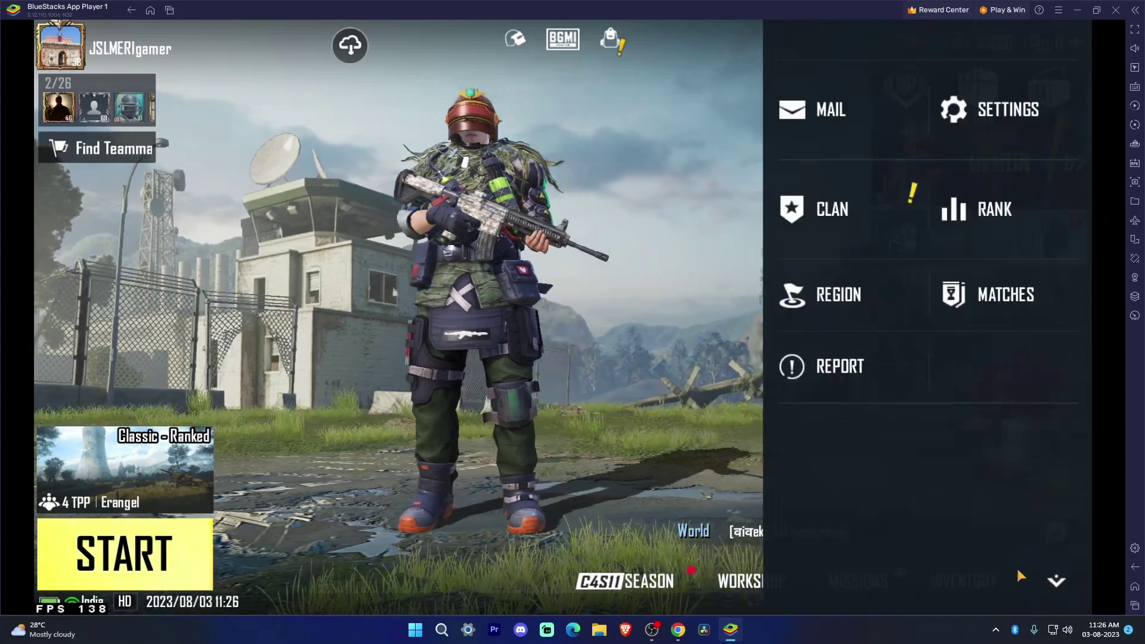
{"action": "left_click", "coordinate": [978, 130]}
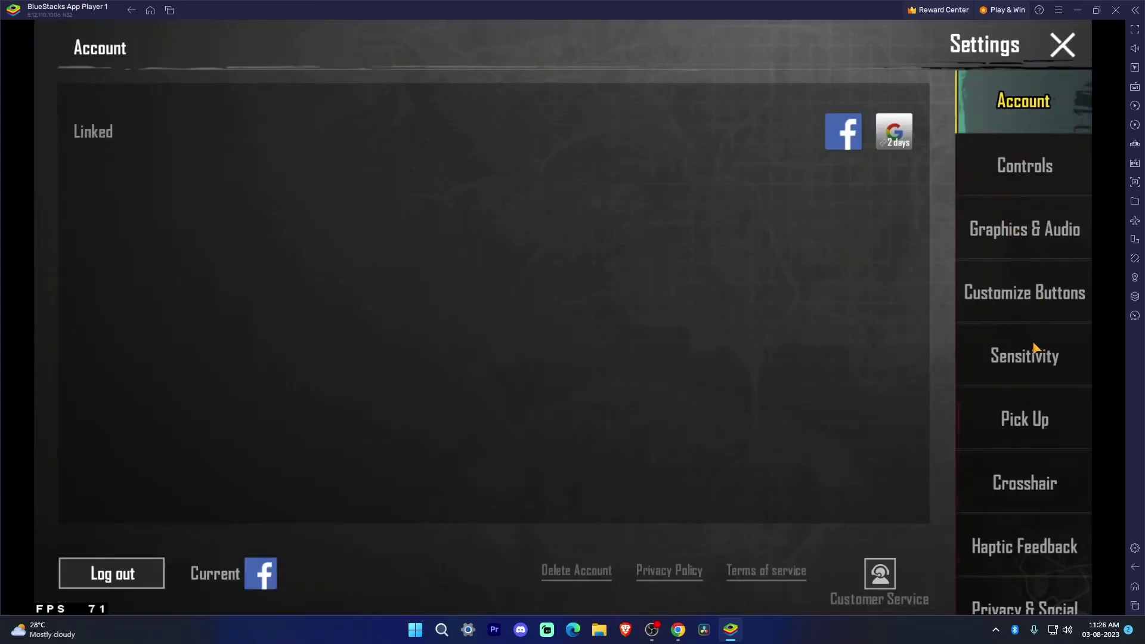
{"action": "left_click", "coordinate": [1019, 291]}
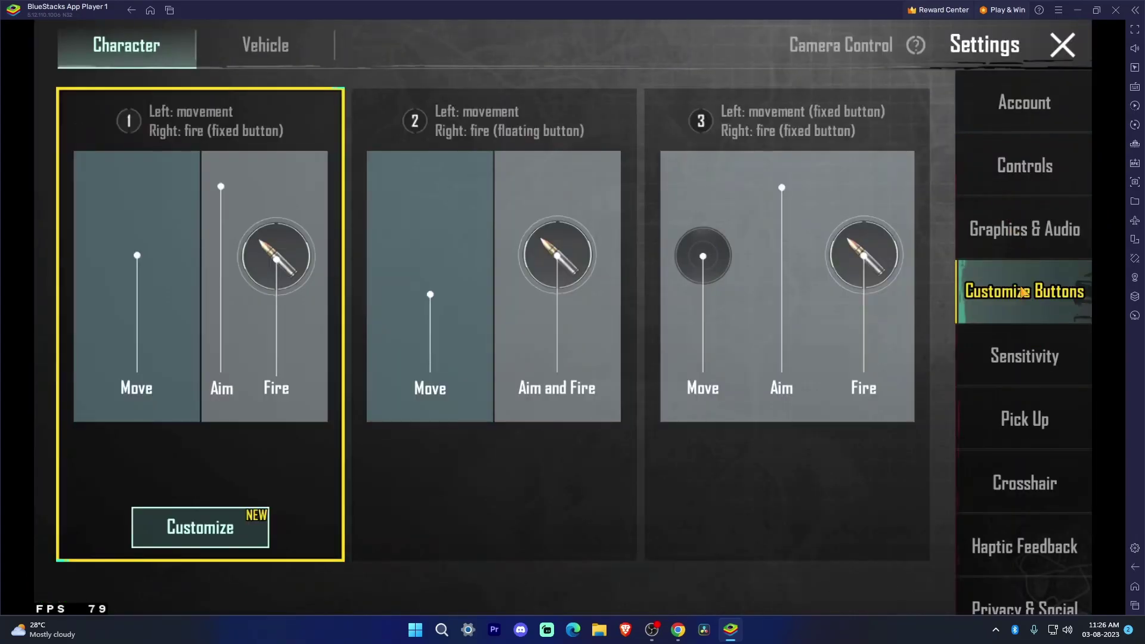
{"action": "left_click", "coordinate": [288, 52]}
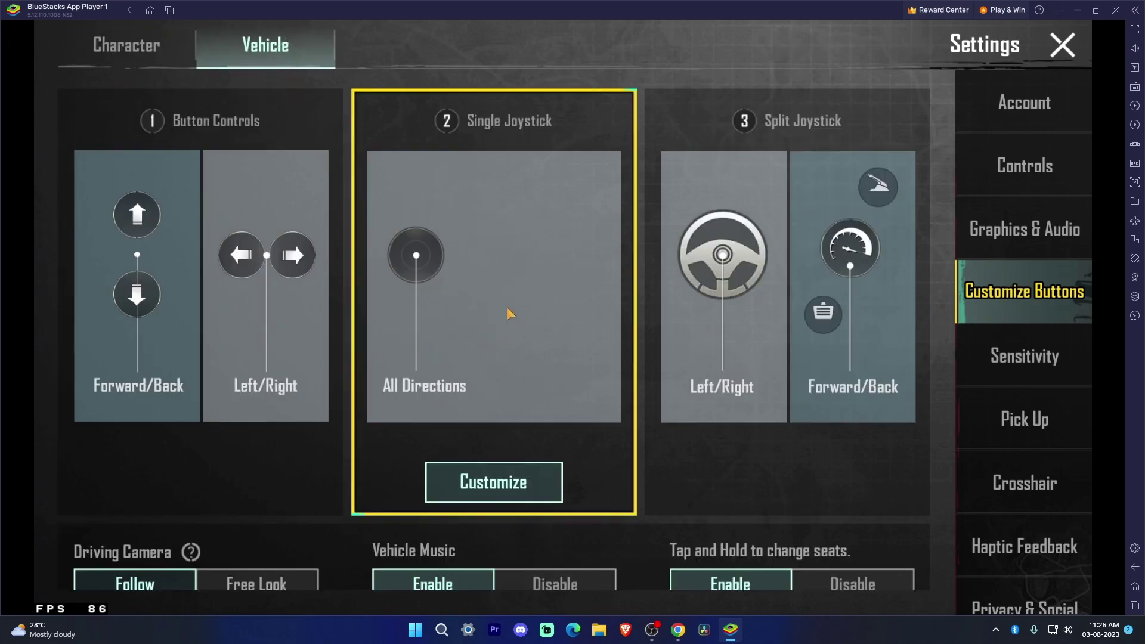
{"action": "left_click", "coordinate": [494, 313]}
{"action": "left_click", "coordinate": [185, 345]}
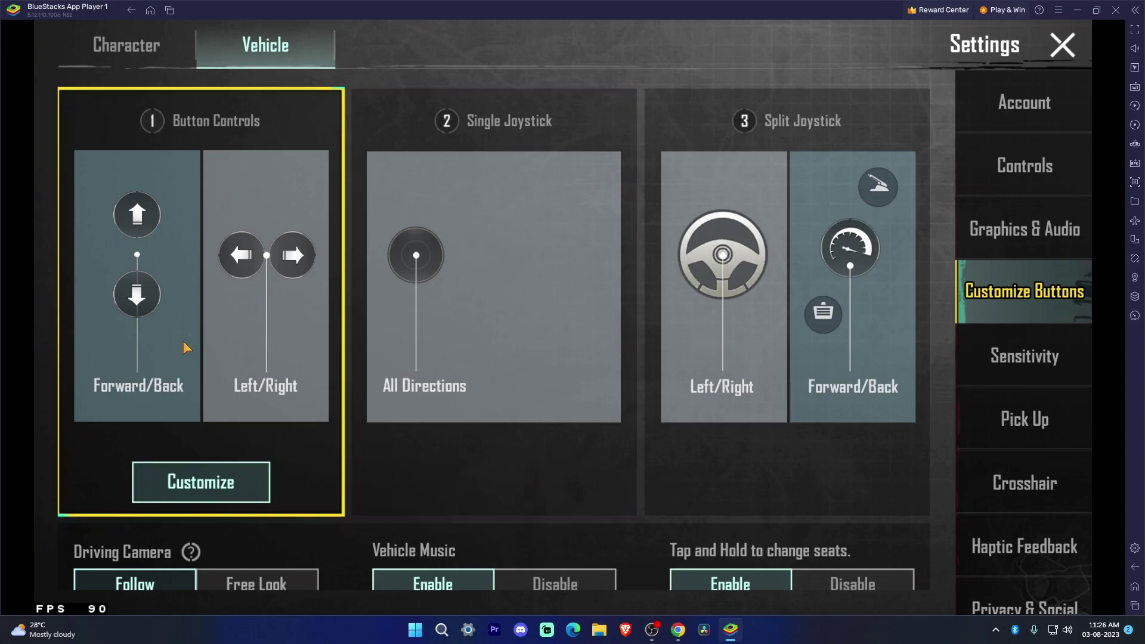
{"action": "left_click", "coordinate": [528, 345]}
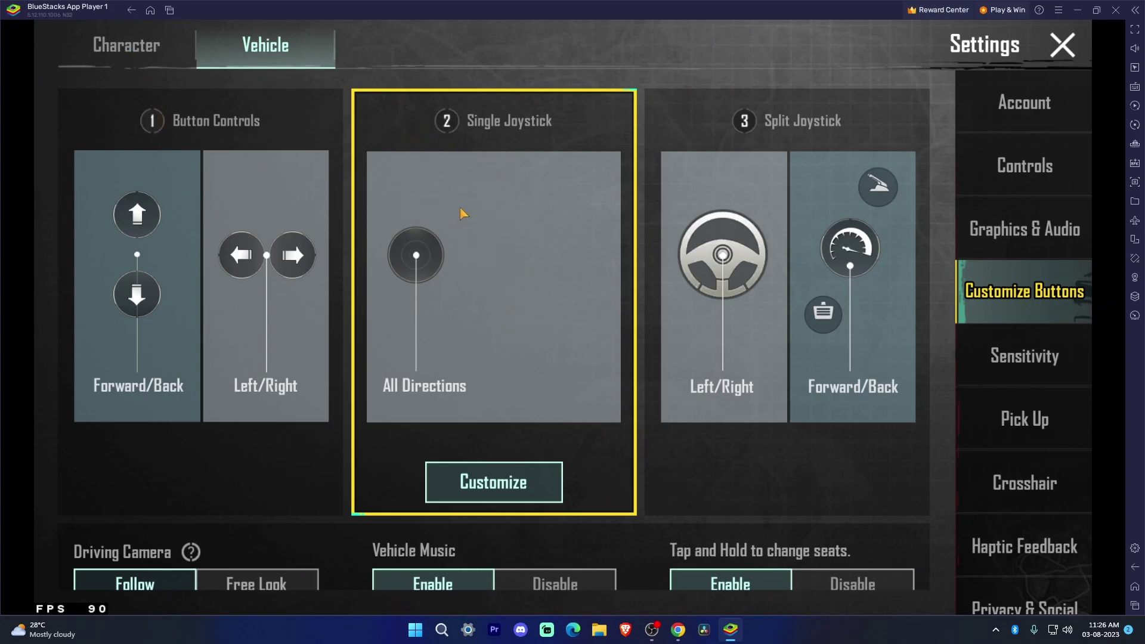
- Open the customization of the first character control option and reset its Classic Mode TPP layout
{"action": "left_click", "coordinate": [137, 45]}
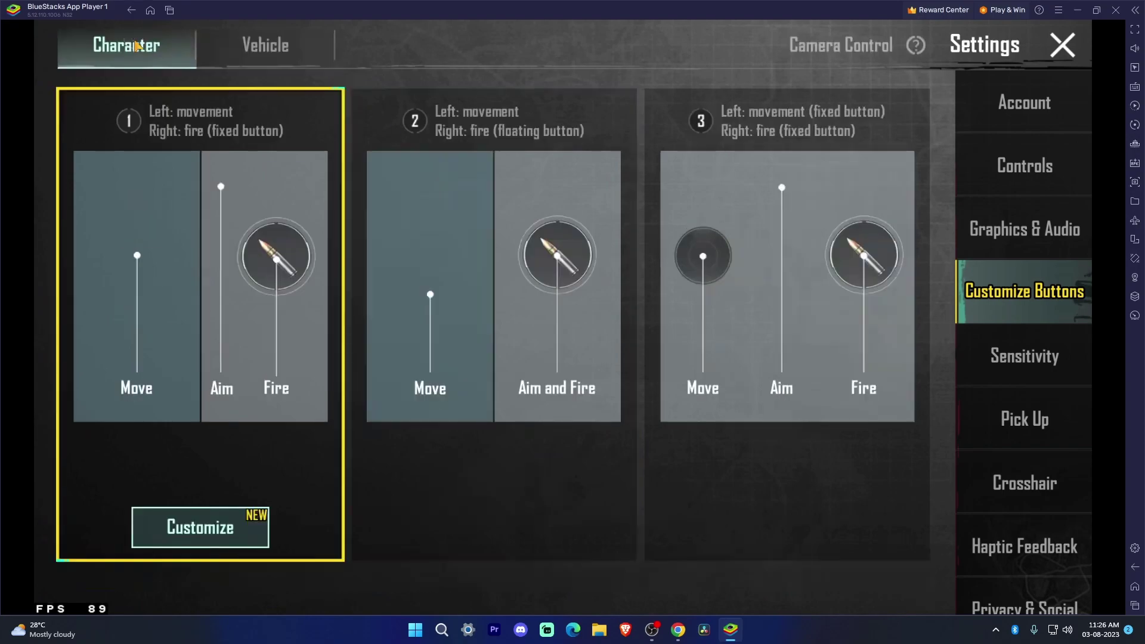
{"action": "left_click", "coordinate": [218, 520]}
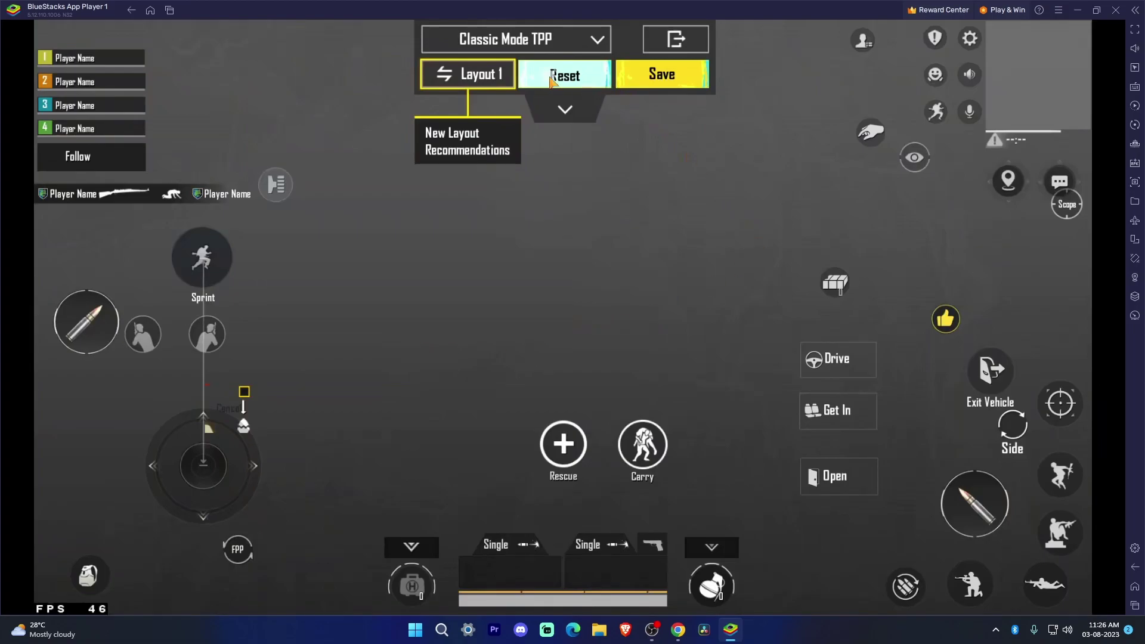
{"action": "left_click", "coordinate": [552, 76]}
{"action": "left_click", "coordinate": [608, 450]}
{"action": "left_click", "coordinate": [557, 38]}
{"action": "left_click", "coordinate": [557, 39]}
- Check the saved layouts in Cloud Layout Management and reset Layout 1 once more
{"action": "left_click", "coordinate": [457, 74]}
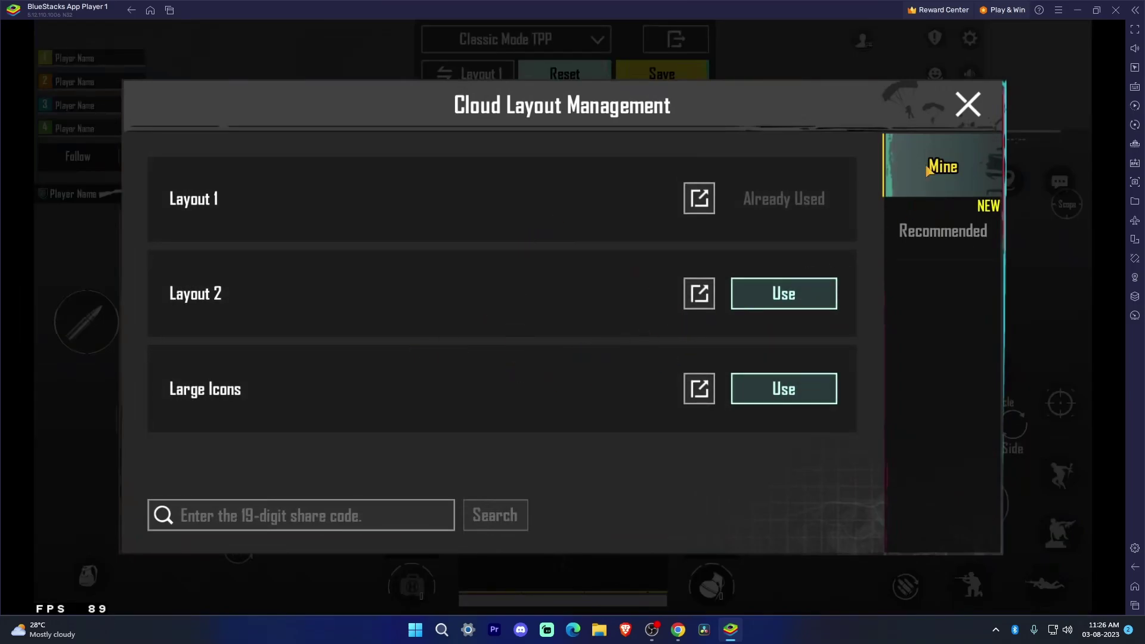
{"action": "left_click", "coordinate": [963, 114]}
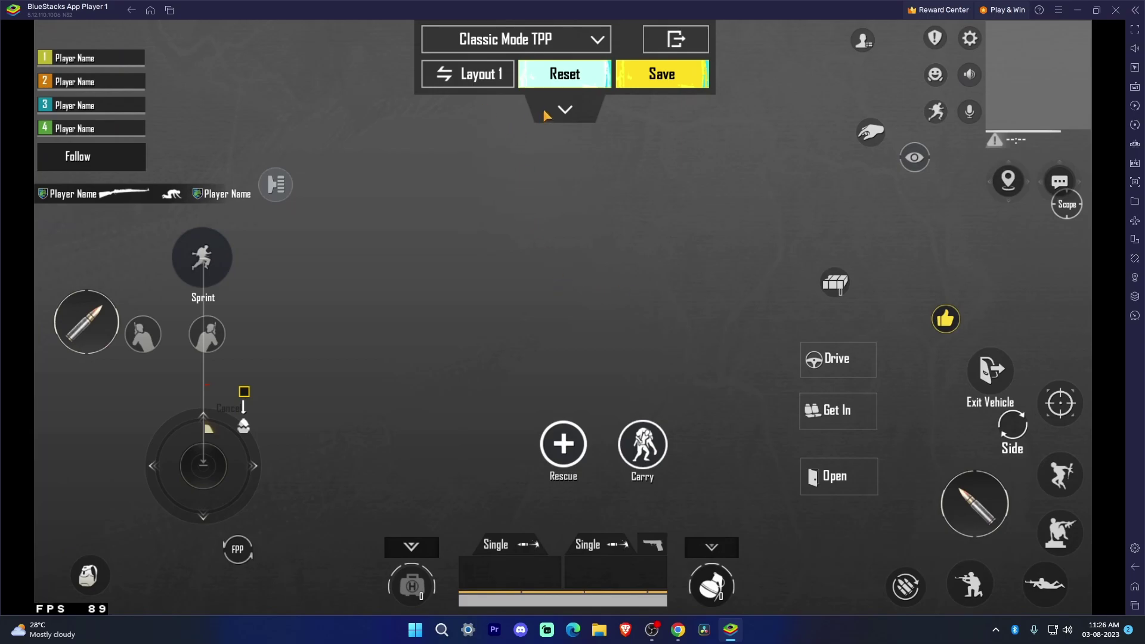
{"action": "left_click", "coordinate": [563, 75]}
{"action": "left_click", "coordinate": [631, 448]}
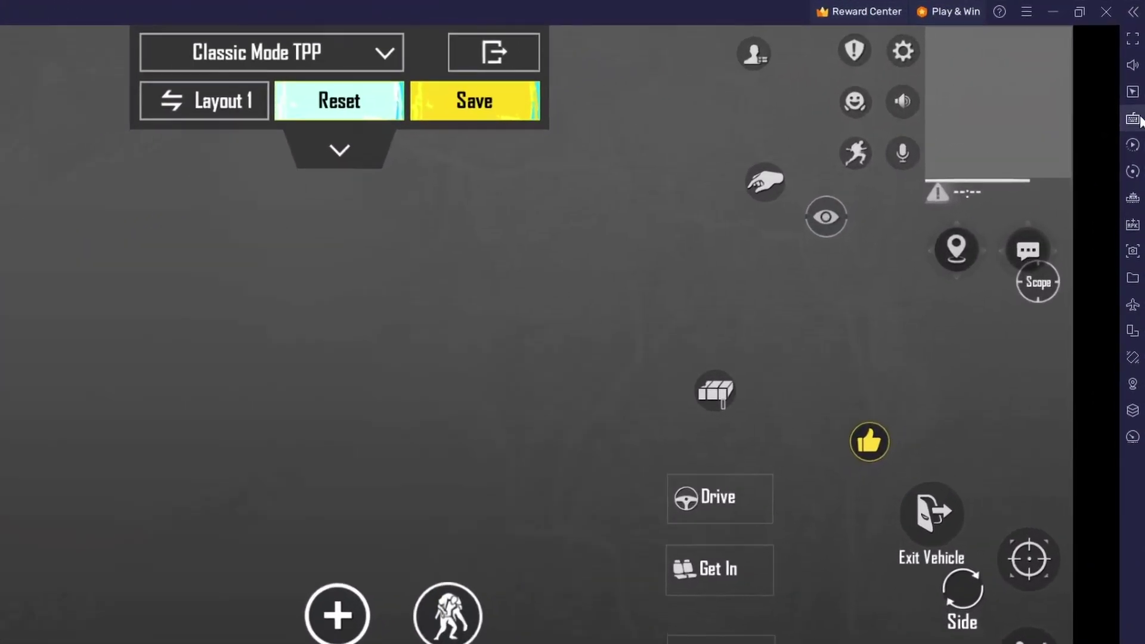
- Set the Smart scheme's X and Y mouse sensitivity to 0.10 in the game controls
{"action": "left_click", "coordinate": [1135, 87]}
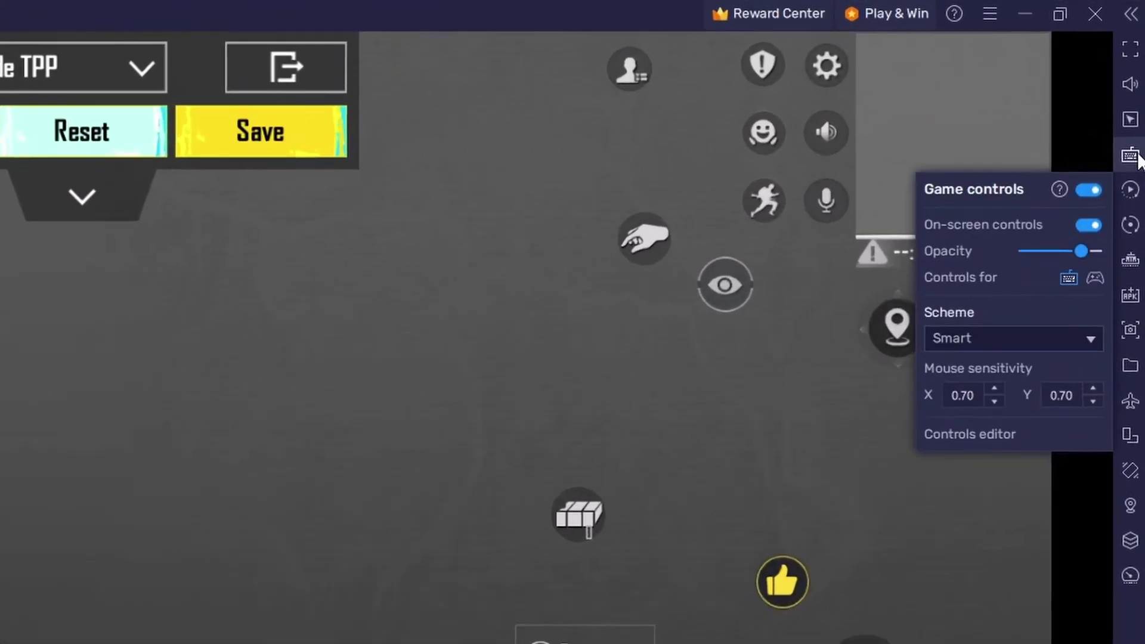
{"action": "double_click", "coordinate": [978, 396]}
{"action": "type", "text": "0."}
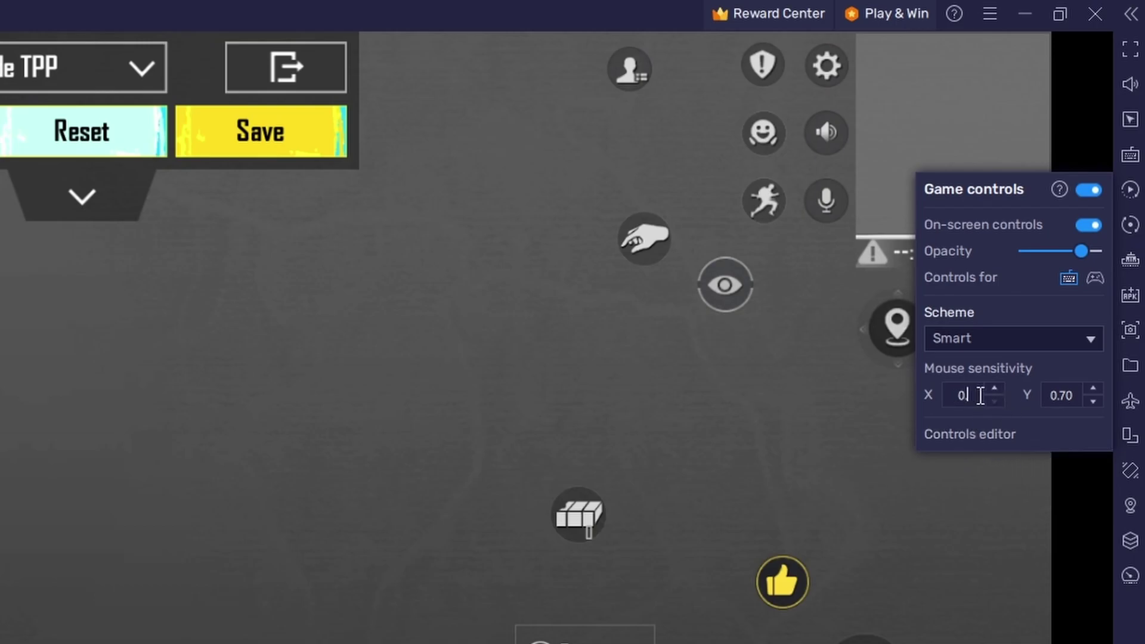
{"action": "type", "text": "10"}
{"action": "double_click", "coordinate": [1082, 396]}
{"action": "type", "text": "0.10"}
- Compare the Smart and 1080p Standard control schemes, keep 1080p Standard selected, and open the controls editor
{"action": "left_click", "coordinate": [1003, 343]}
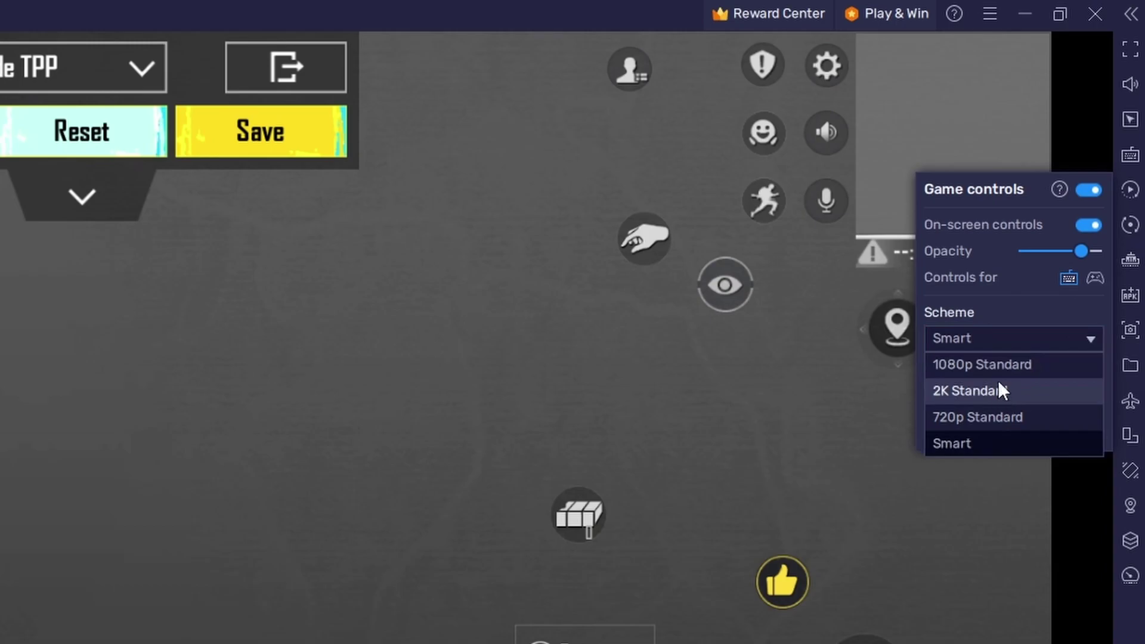
{"action": "left_click", "coordinate": [999, 366]}
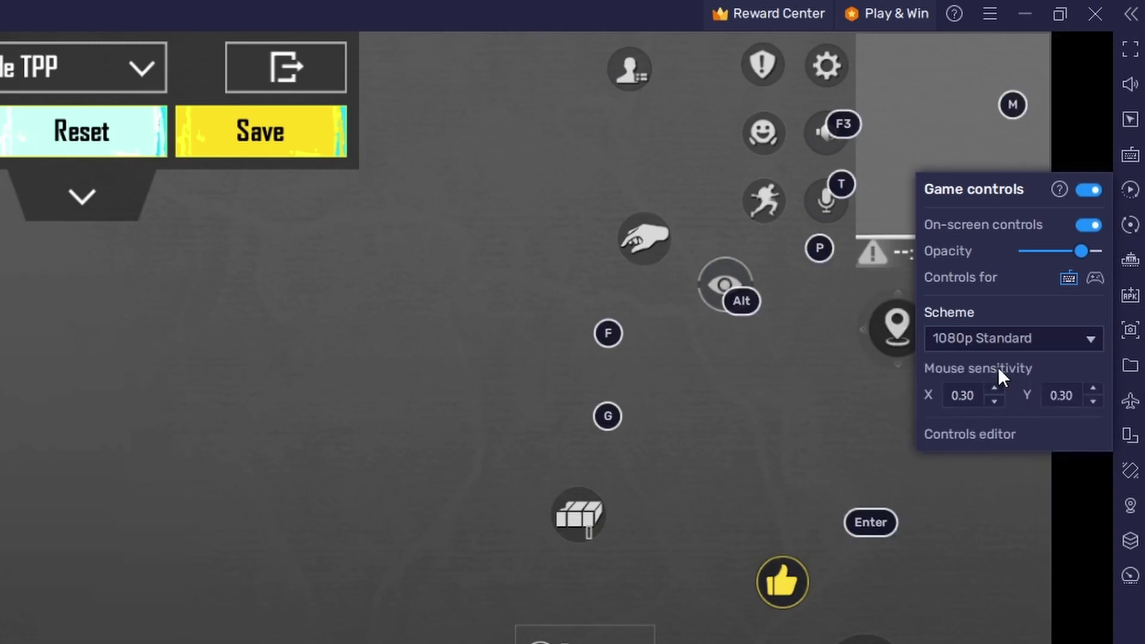
{"action": "left_click", "coordinate": [996, 338]}
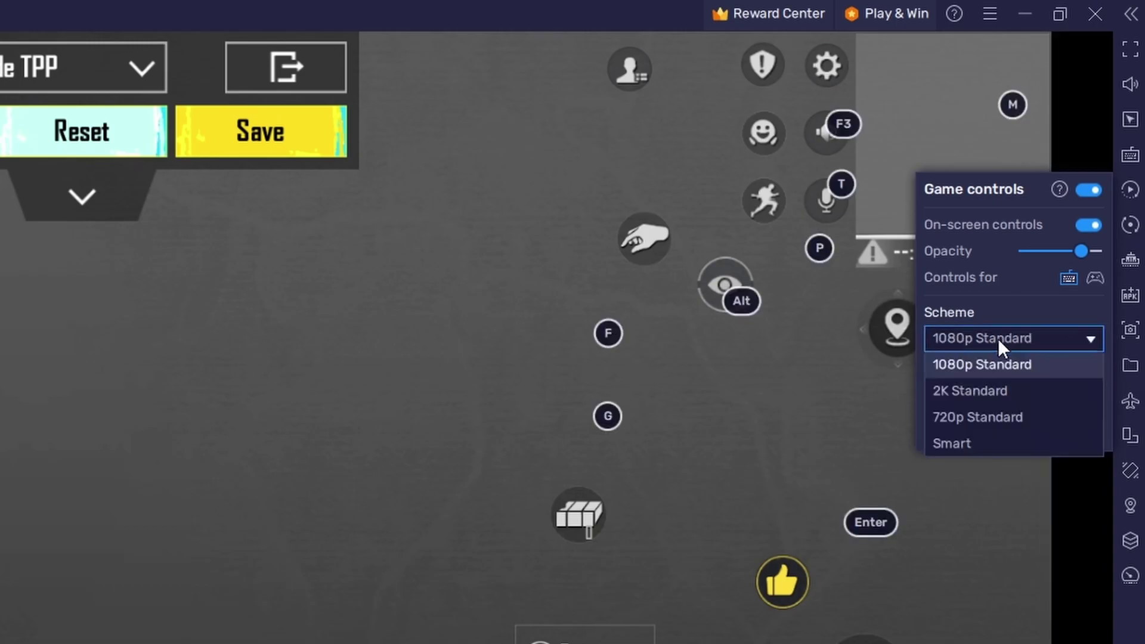
{"action": "left_click", "coordinate": [985, 454]}
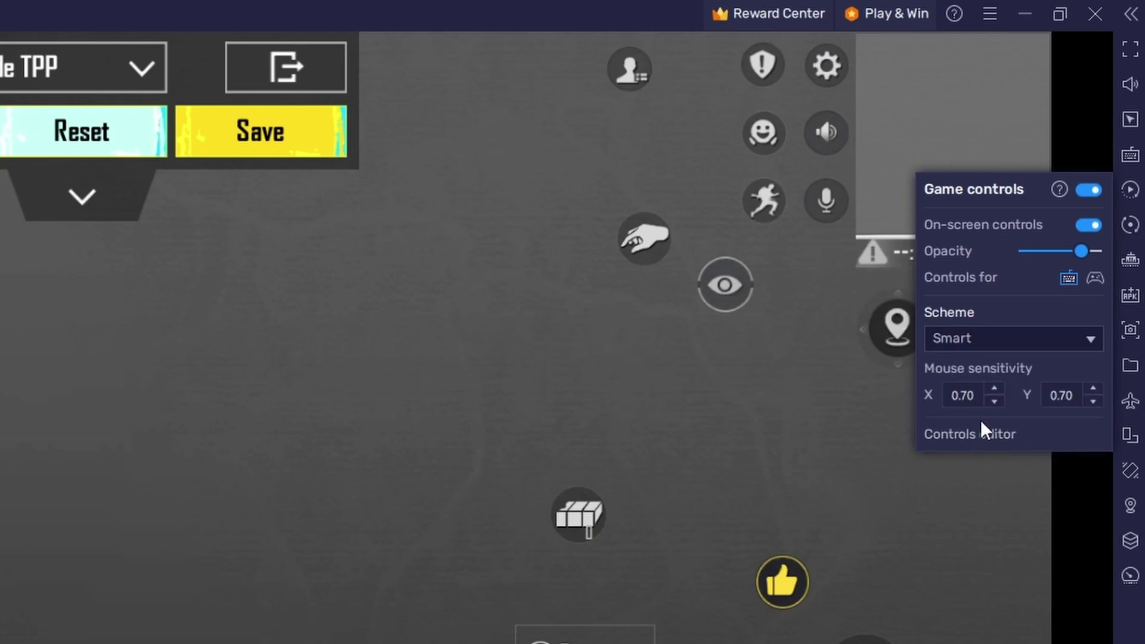
{"action": "left_click", "coordinate": [991, 346]}
{"action": "left_click", "coordinate": [993, 370]}
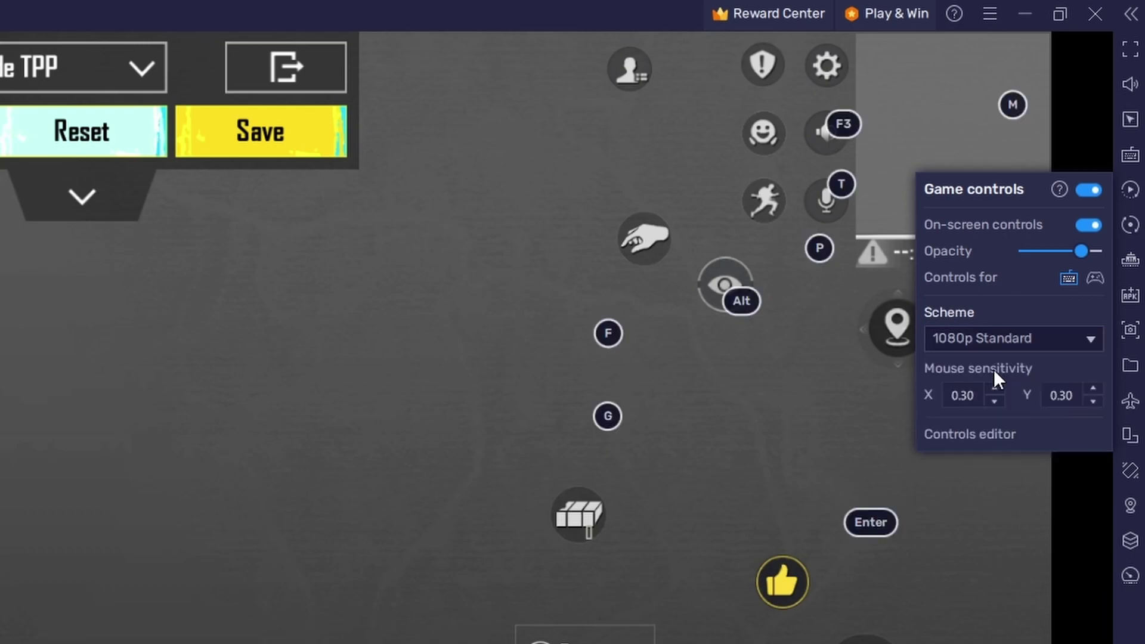
{"action": "left_click", "coordinate": [966, 432]}
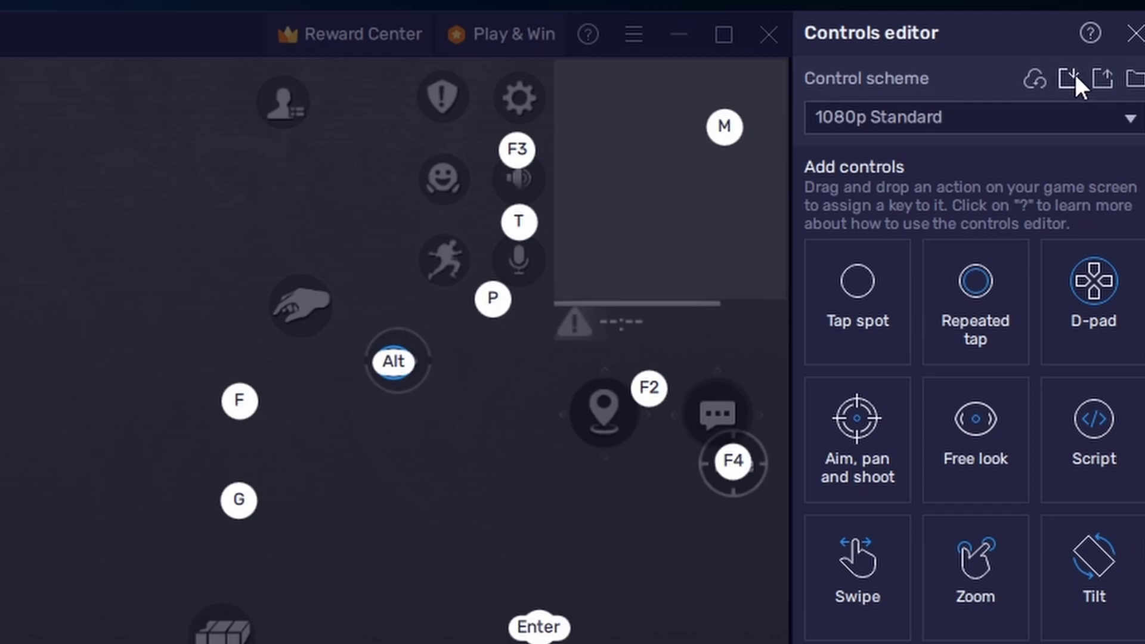
- Import all control schemes from com.pubg.imobile.cfg in Downloads and select the 1080p Standard (Edited) scheme
{"action": "left_click", "coordinate": [1069, 74]}
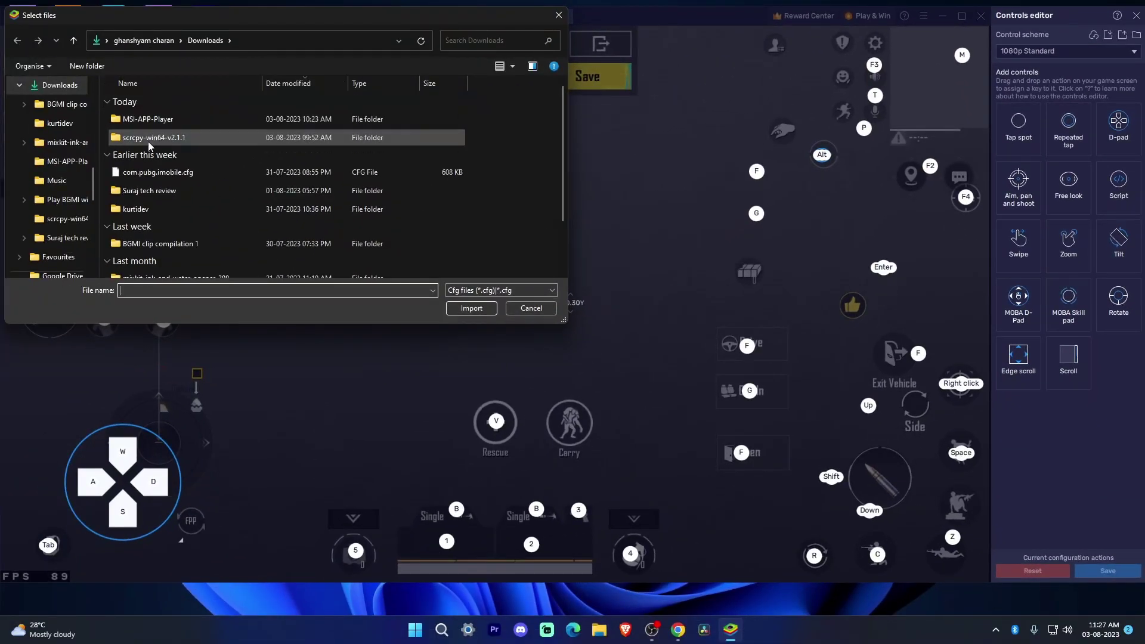
{"action": "left_click", "coordinate": [152, 173]}
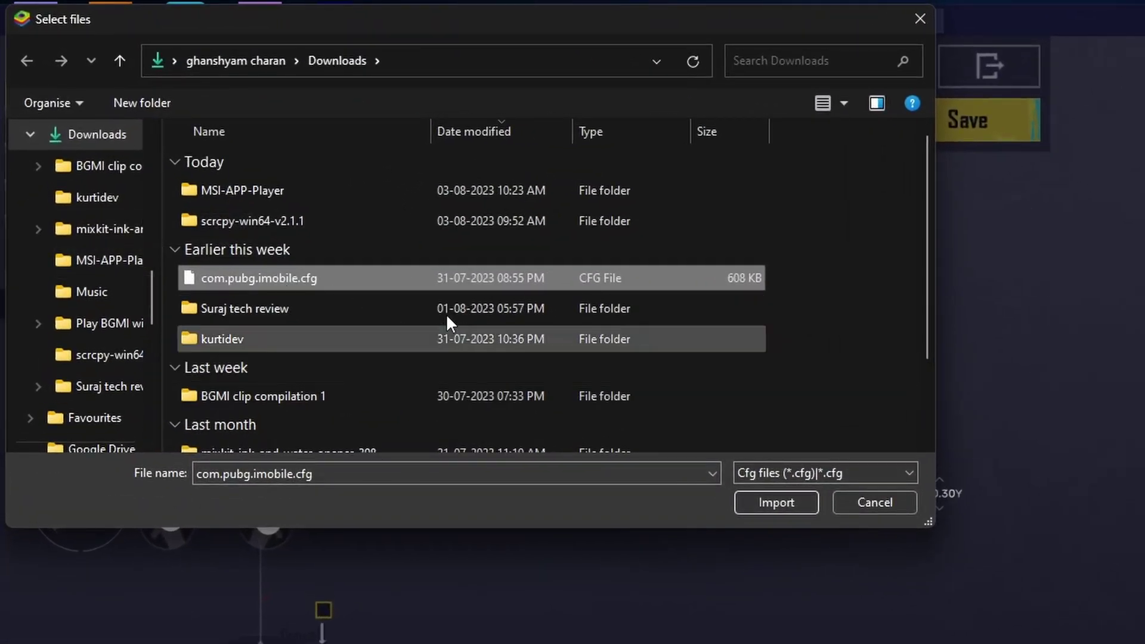
{"action": "left_click", "coordinate": [786, 500]}
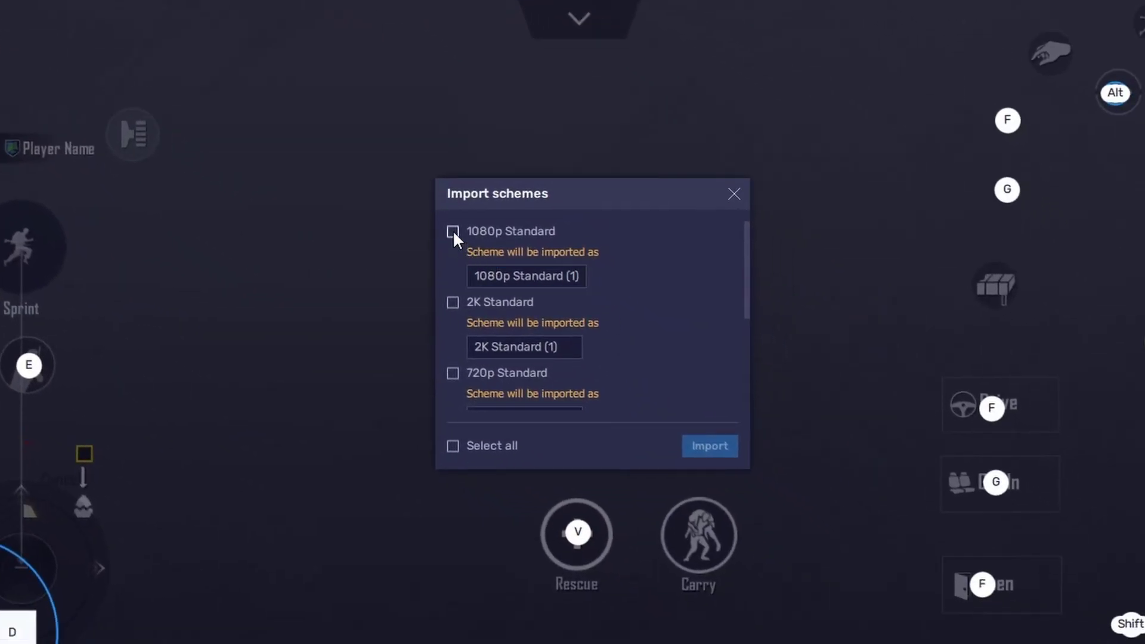
{"action": "left_click", "coordinate": [500, 262]}
{"action": "left_click", "coordinate": [453, 446]}
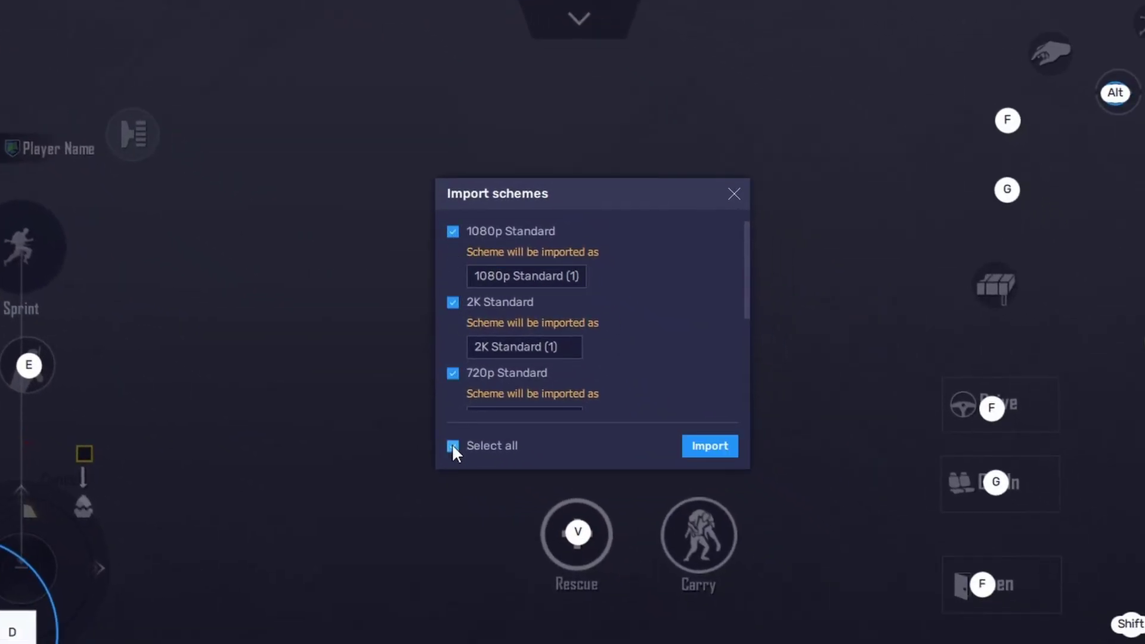
{"action": "left_click", "coordinate": [721, 446]}
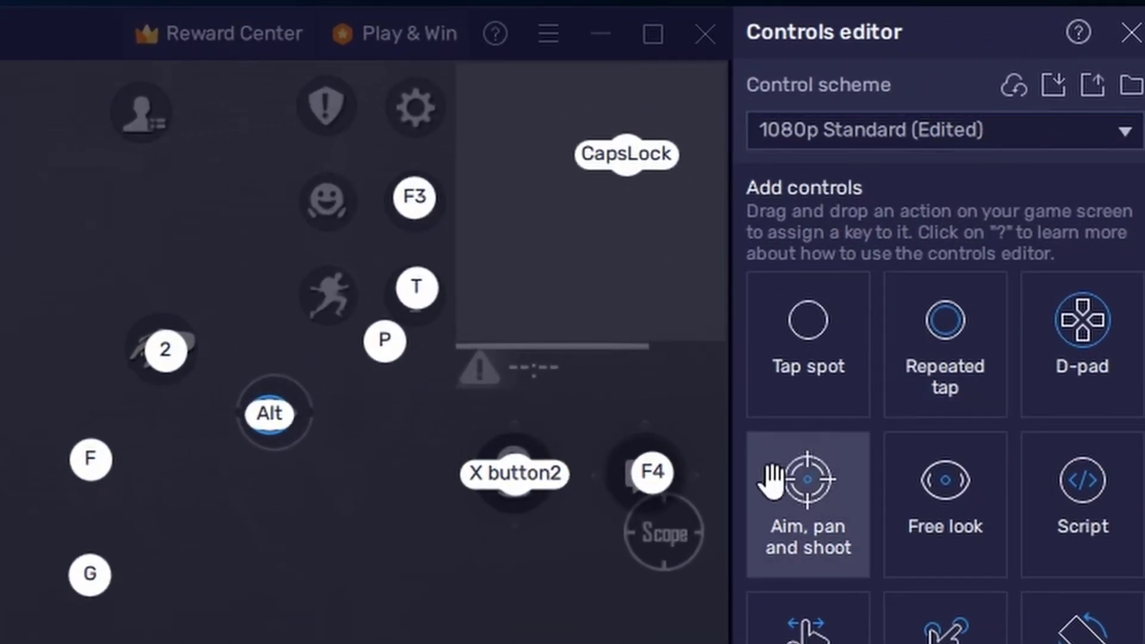
{"action": "left_click", "coordinate": [956, 131]}
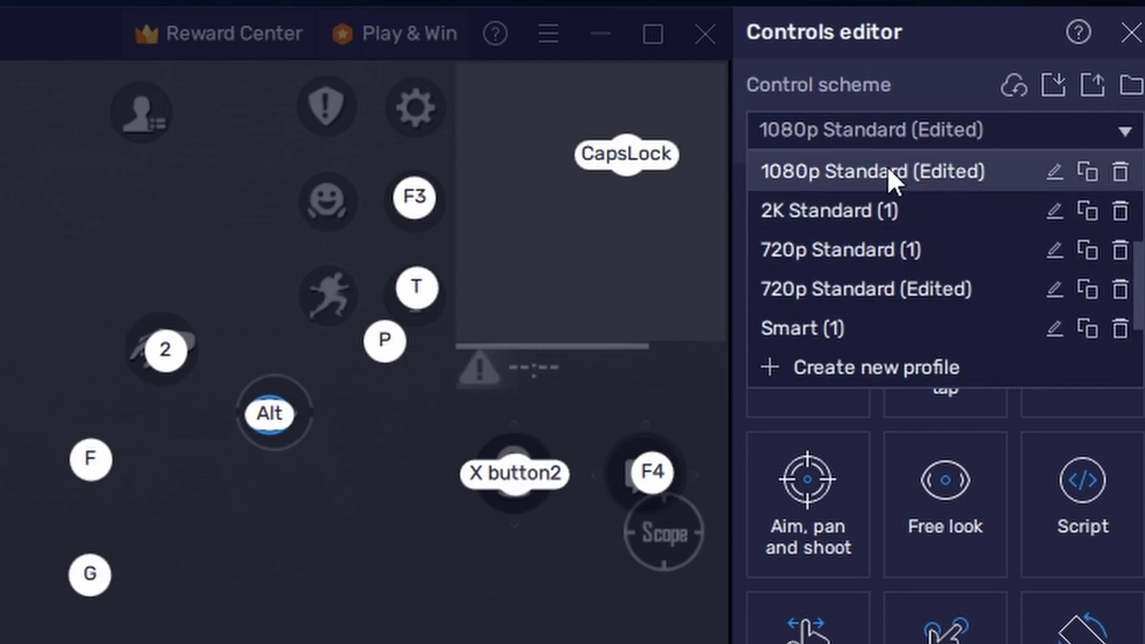
{"action": "left_click", "coordinate": [948, 181]}
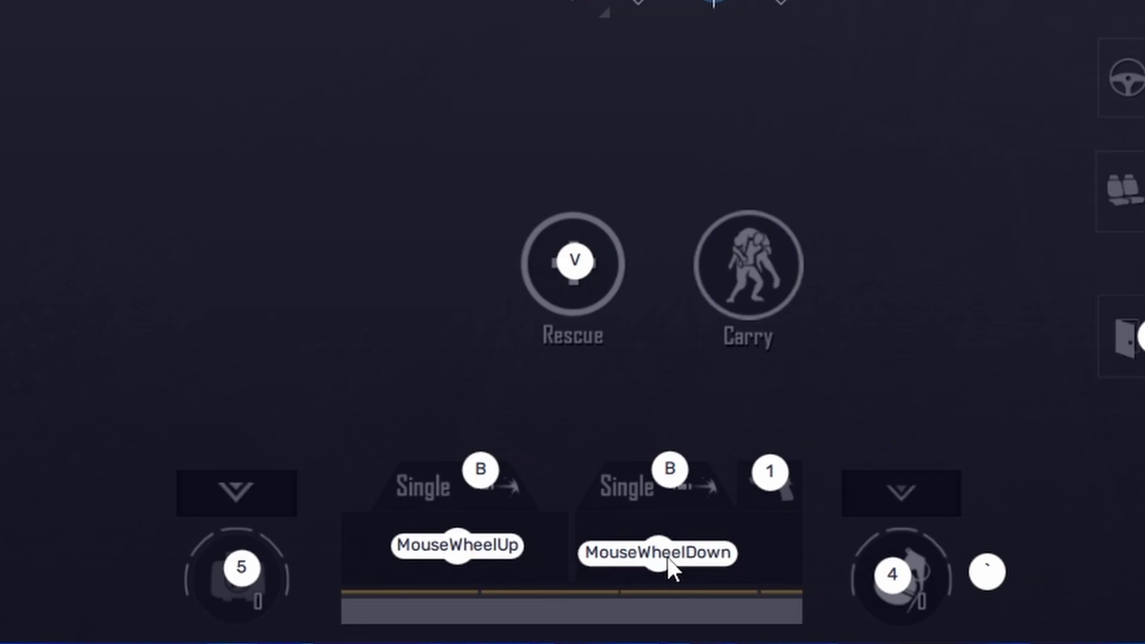
- Try adding a tap spot on the Carry button, assigning it the ` key, V and finally =
{"action": "left_click", "coordinate": [744, 291]}
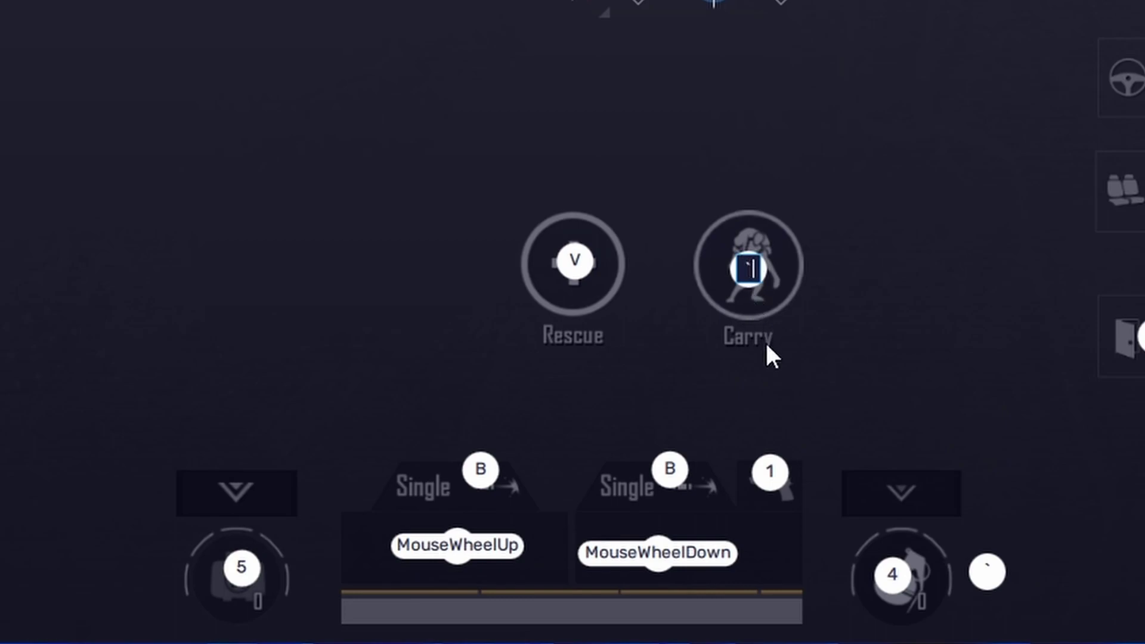
{"action": "key", "text": "grave"}
{"action": "key", "text": "BackSpace"}
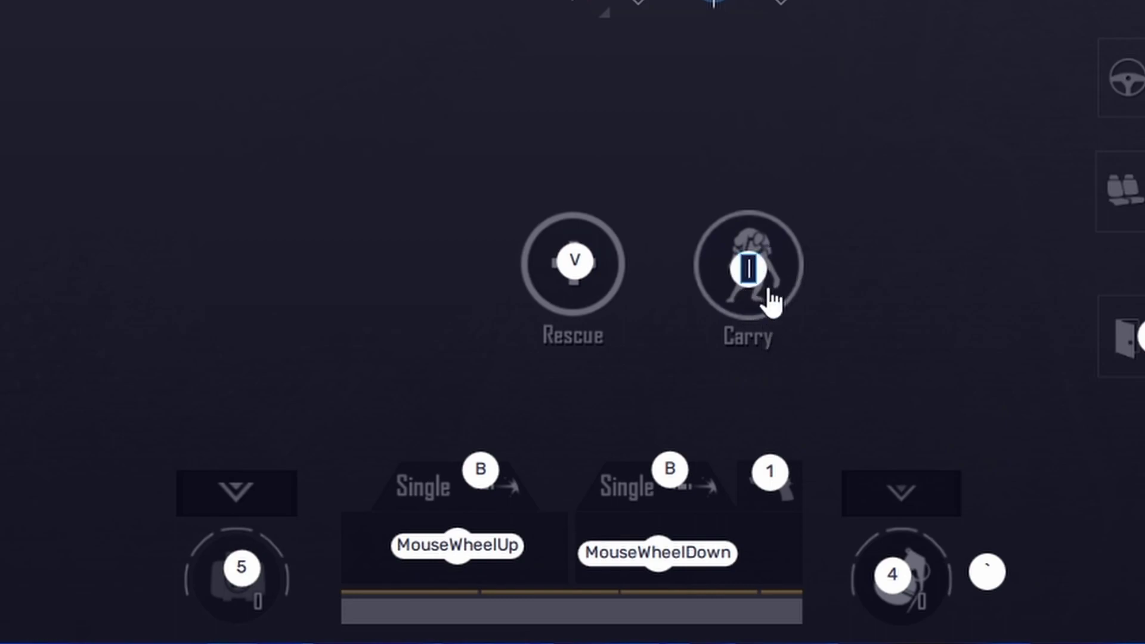
{"action": "key", "text": "v"}
{"action": "key", "text": "BackSpace"}
{"action": "key", "text": "equal"}
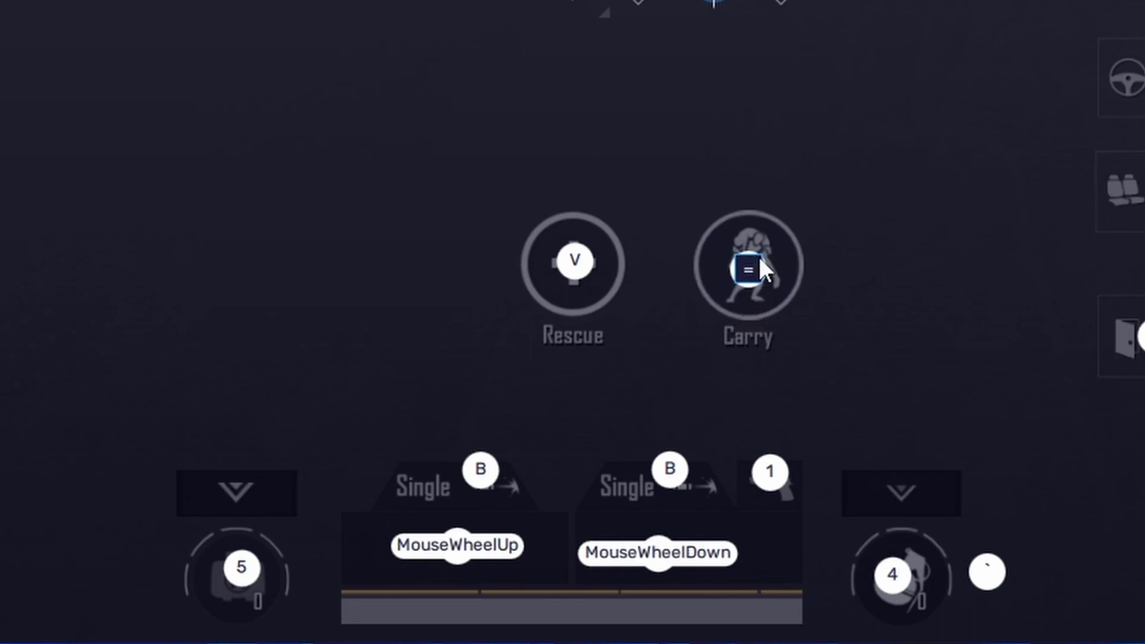
{"action": "mouse_move", "coordinate": [768, 251]}
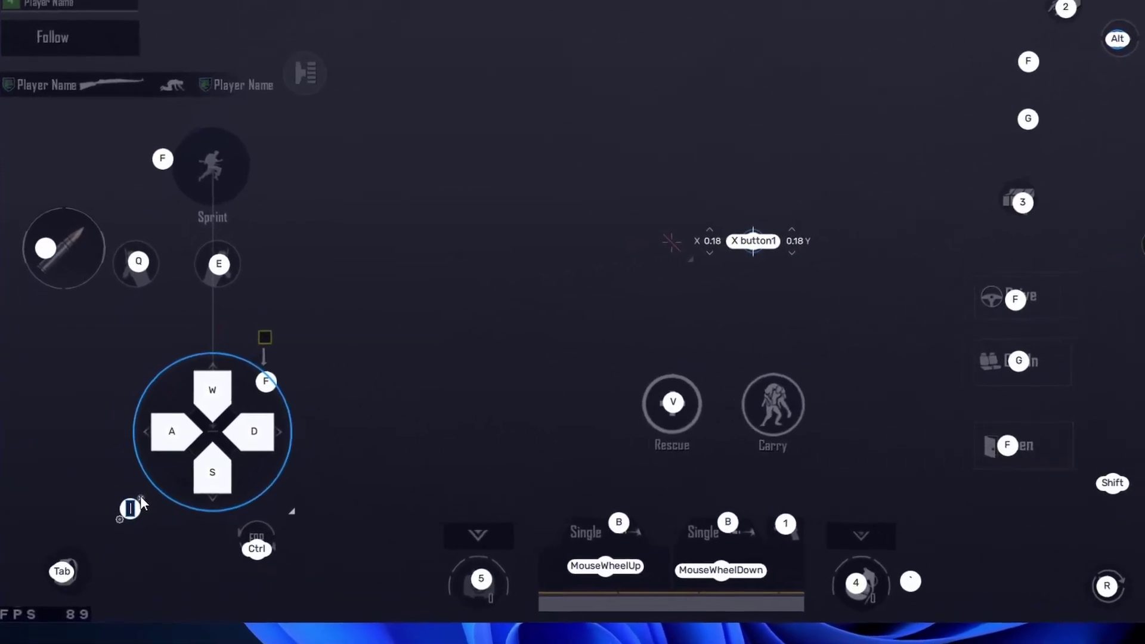
- Set Speed modifier 1 of the movement D-pad to W and close its settings
{"action": "left_click", "coordinate": [100, 500]}
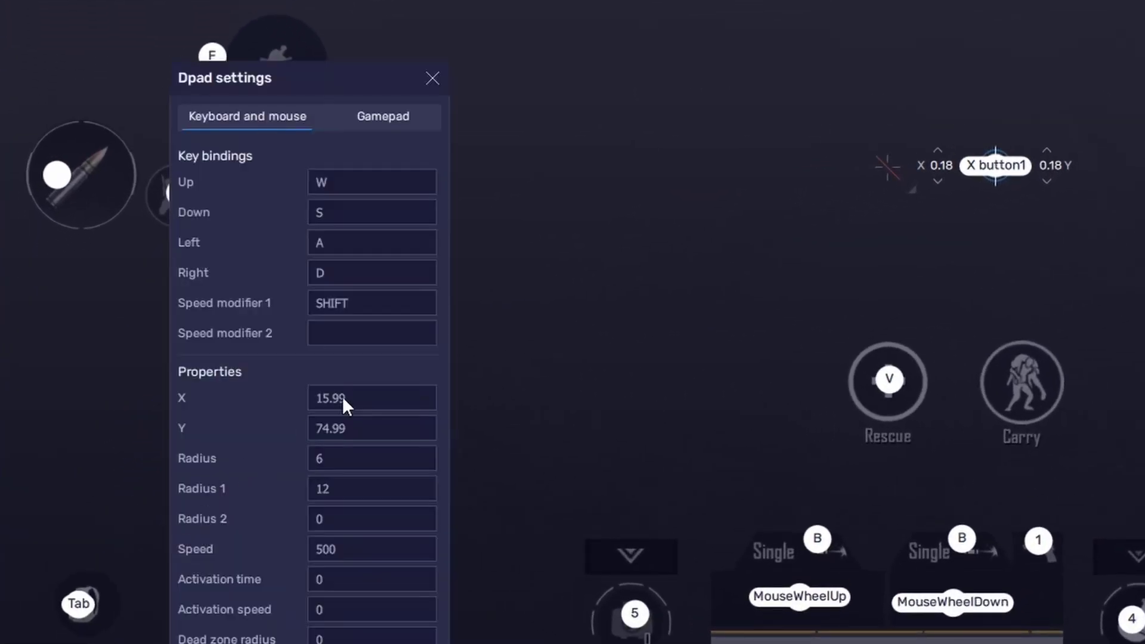
{"action": "left_click", "coordinate": [388, 300]}
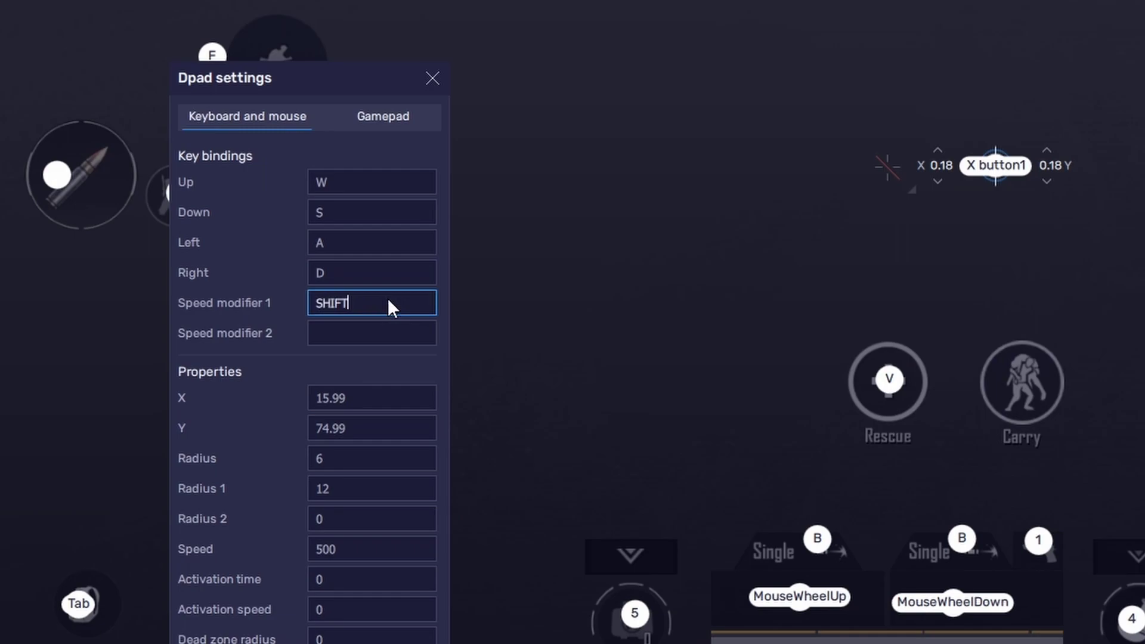
{"action": "key", "text": "BackSpace"}
{"action": "key", "text": "w"}
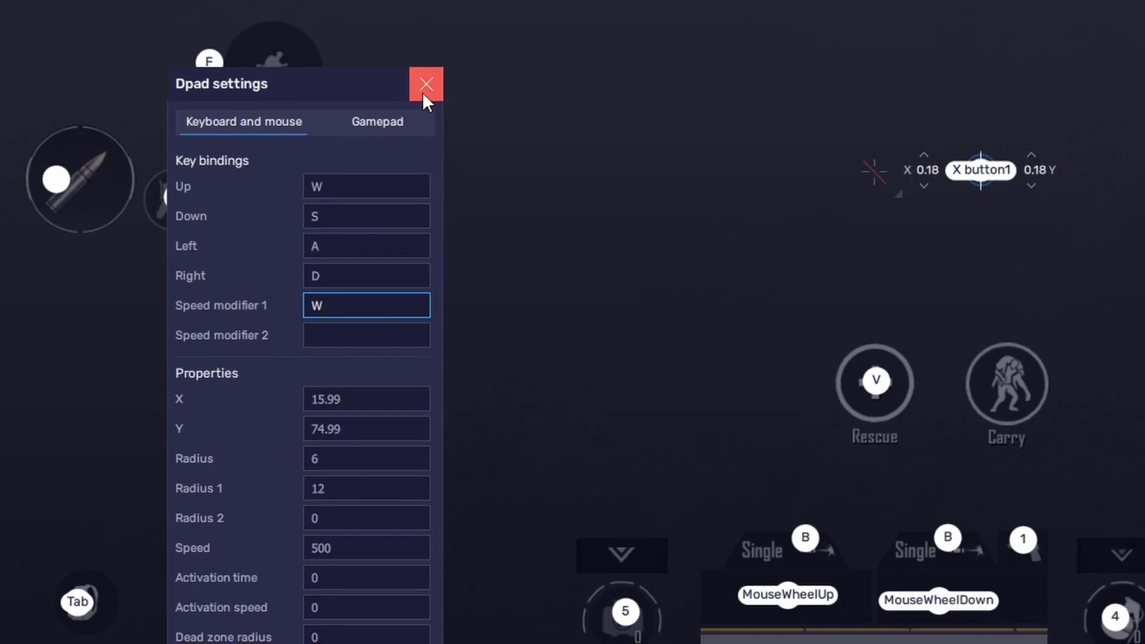
{"action": "left_click", "coordinate": [433, 78]}
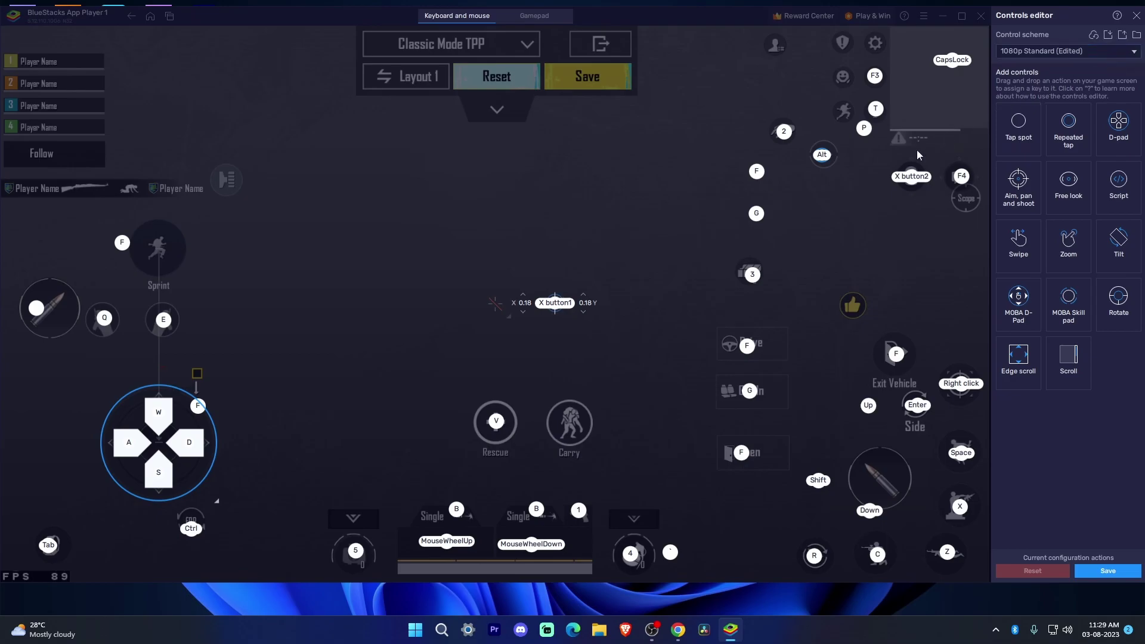
- Export all control schemes to the Desktop as com.pubg.imobile.cfg and check the file in the import file picker
{"action": "left_click", "coordinate": [1124, 36]}
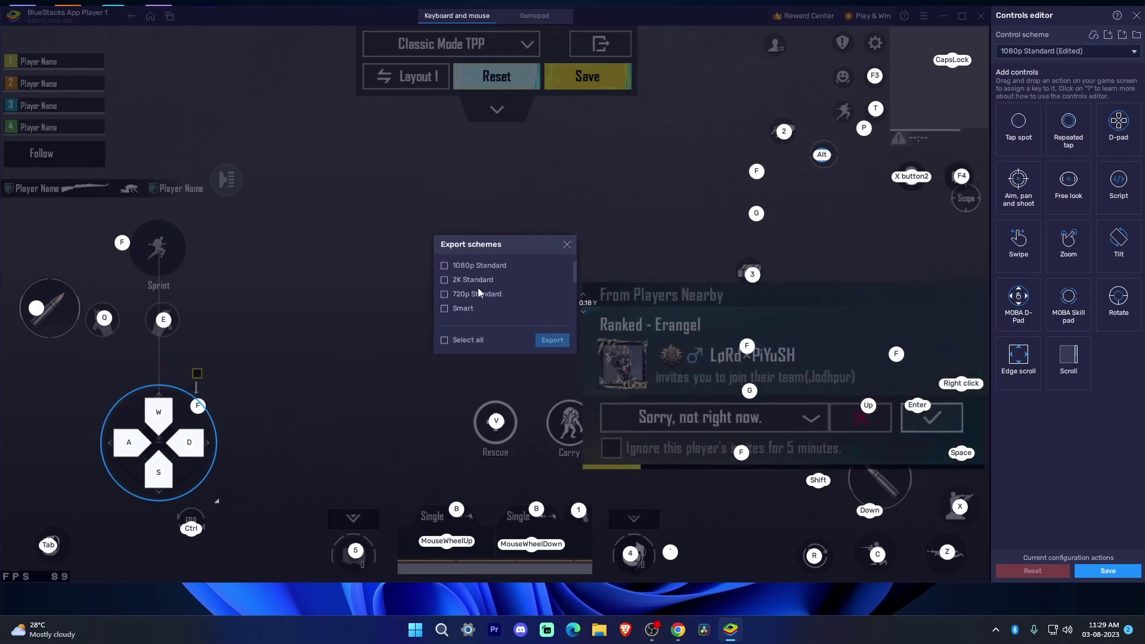
{"action": "left_click", "coordinate": [449, 340]}
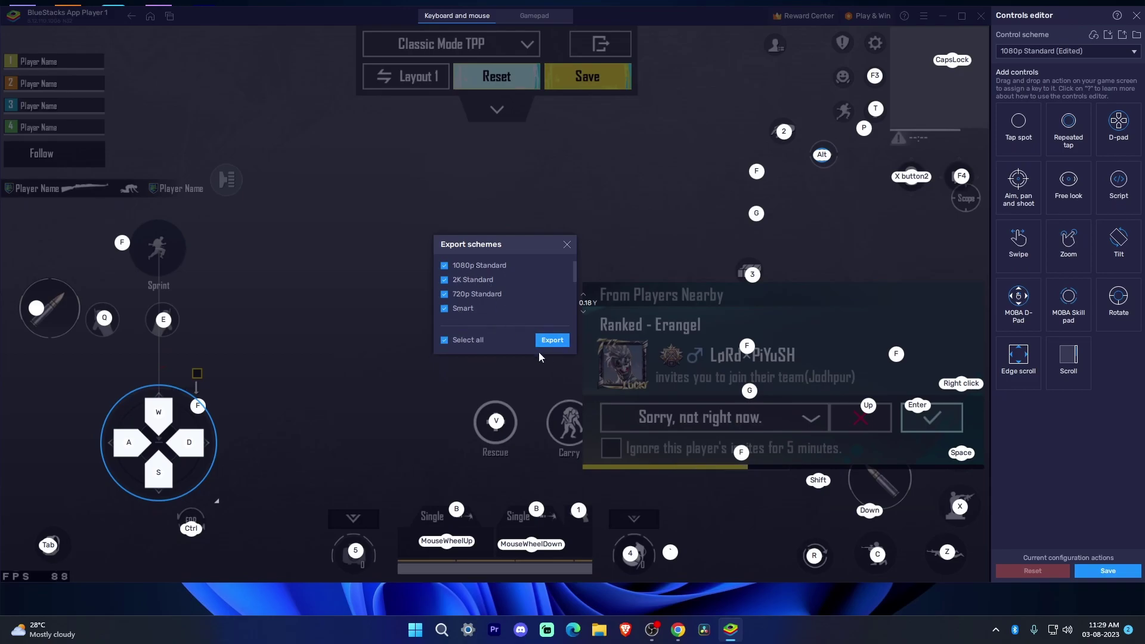
{"action": "left_click", "coordinate": [552, 340]}
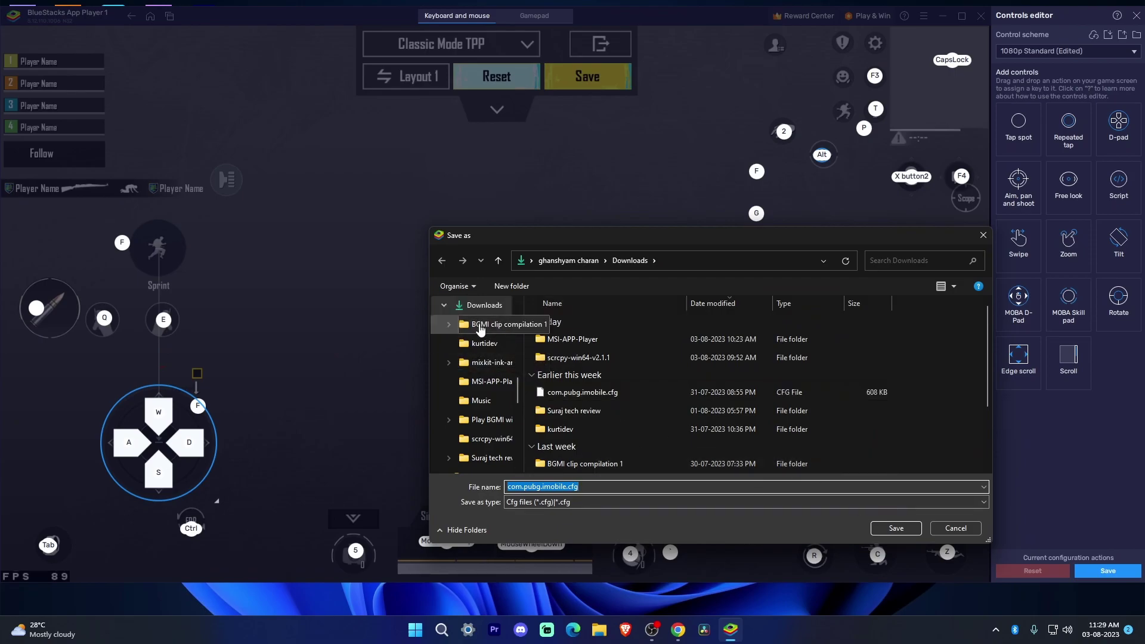
{"action": "left_click", "coordinate": [530, 260]}
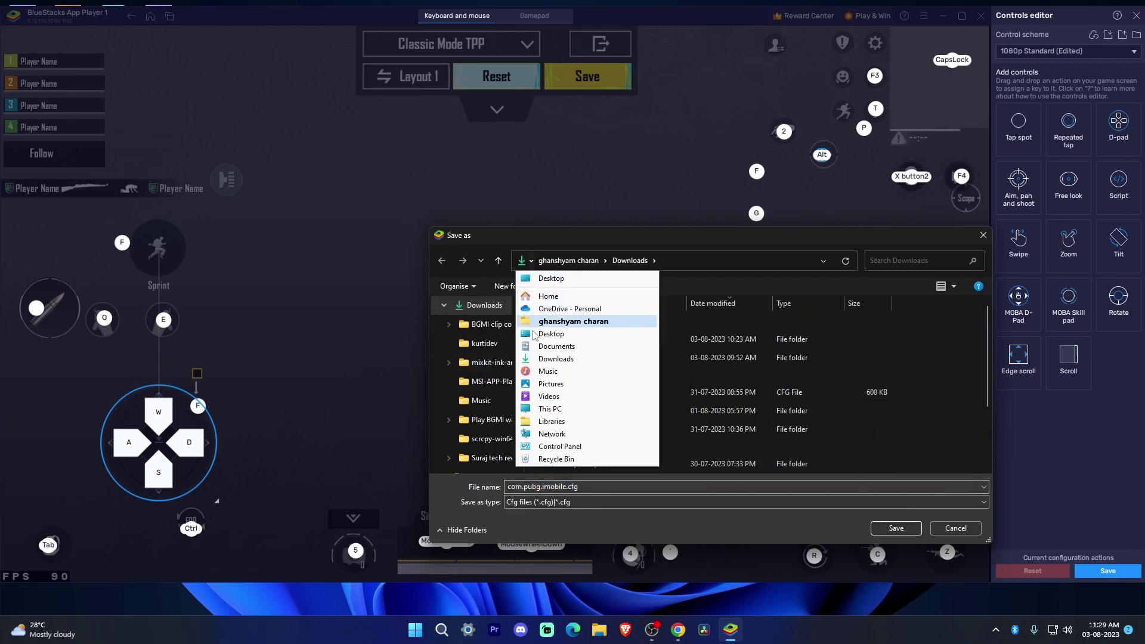
{"action": "key", "text": "Escape"}
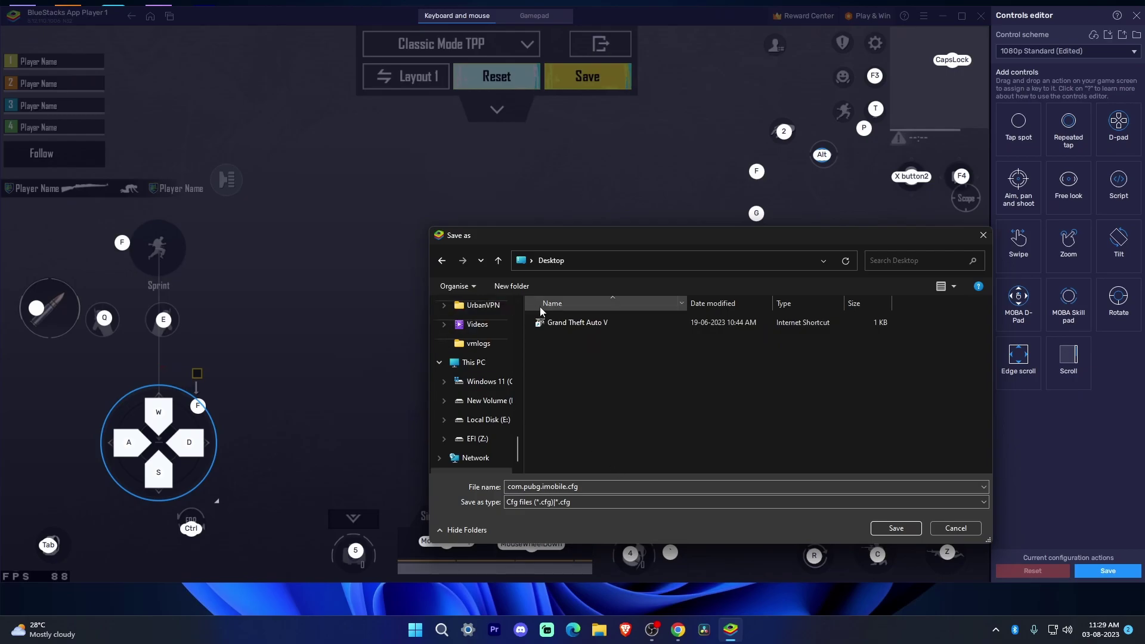
{"action": "left_click", "coordinate": [896, 528]}
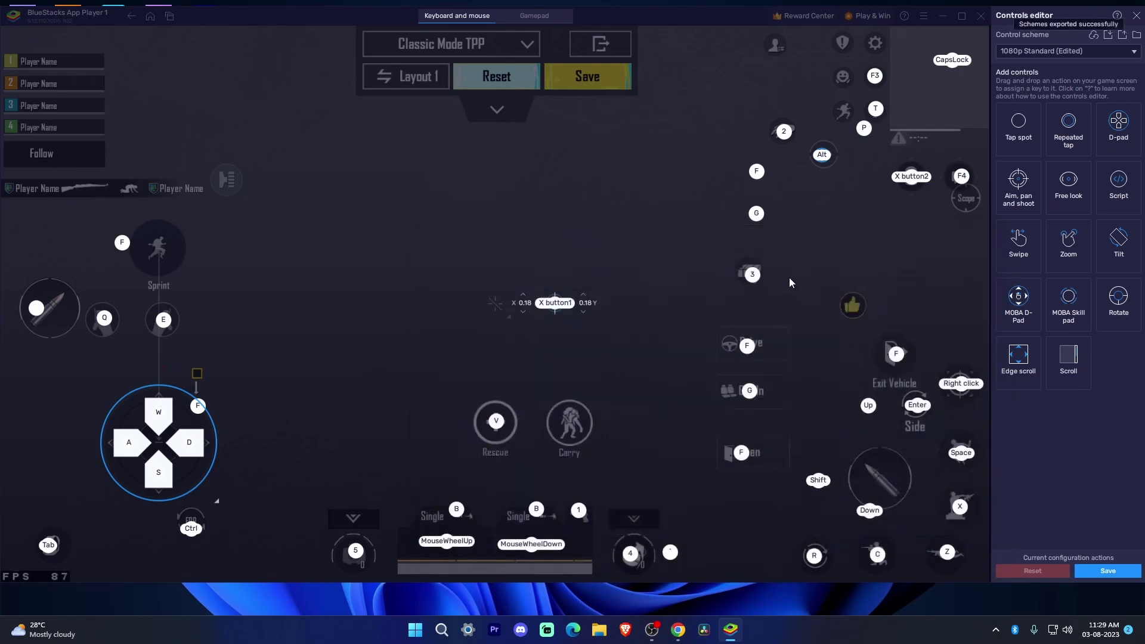
{"action": "left_click", "coordinate": [1108, 35]}
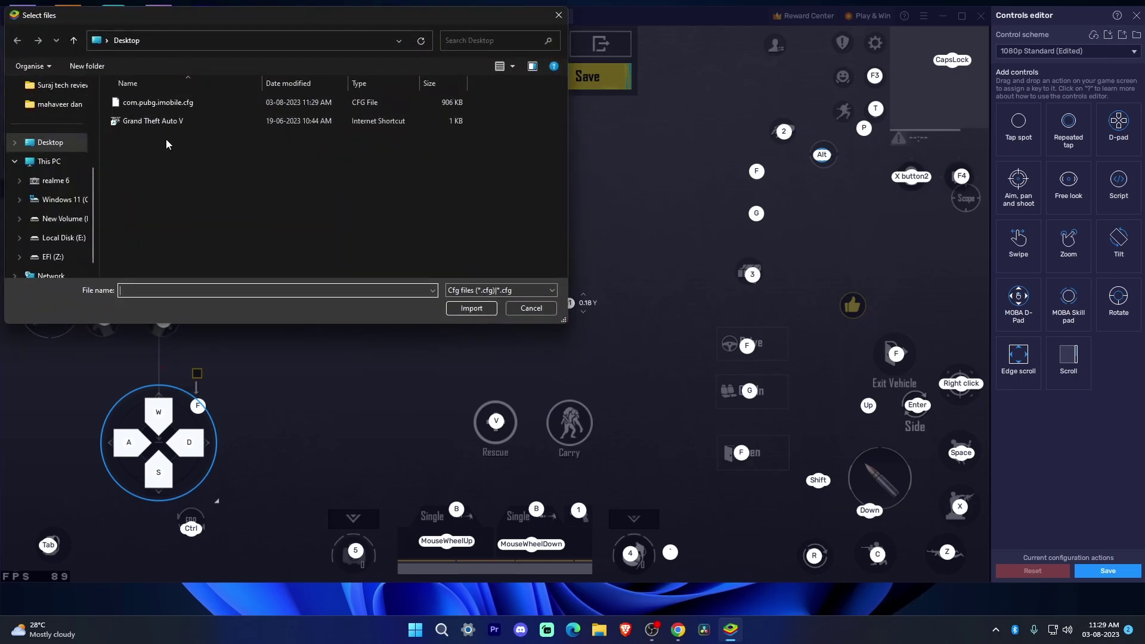
{"action": "left_click", "coordinate": [522, 309]}
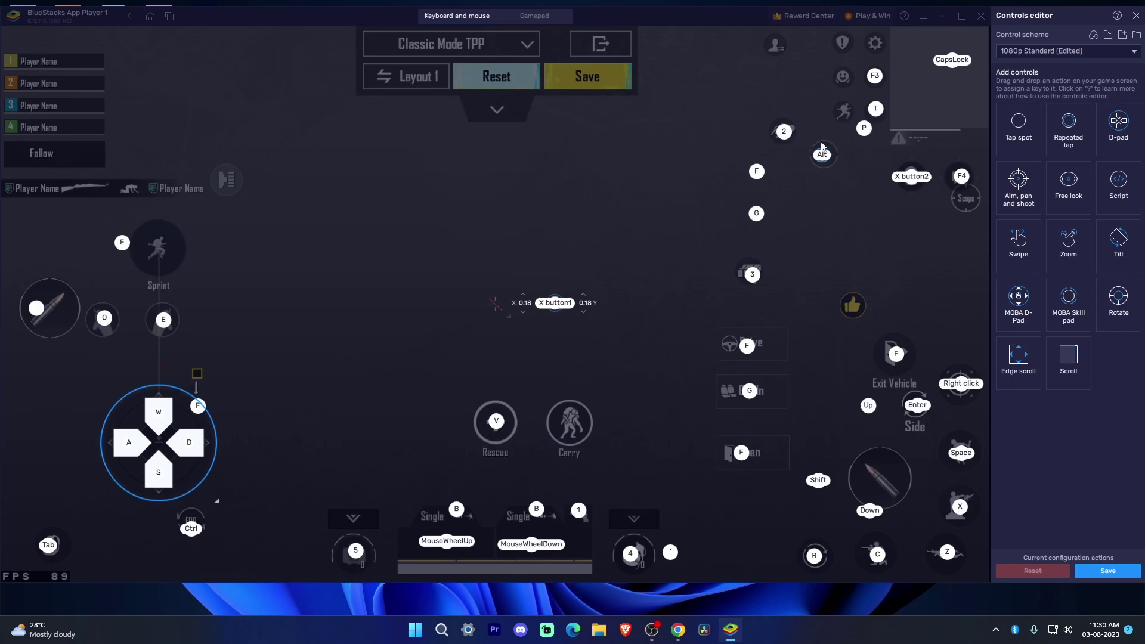
- Delete the ` key spot beside the grenade slot, shift the two B key spots over their Single fire-mode buttons, and save the scheme
{"action": "left_click", "coordinate": [1109, 572]}
{"action": "left_click", "coordinate": [1108, 571]}
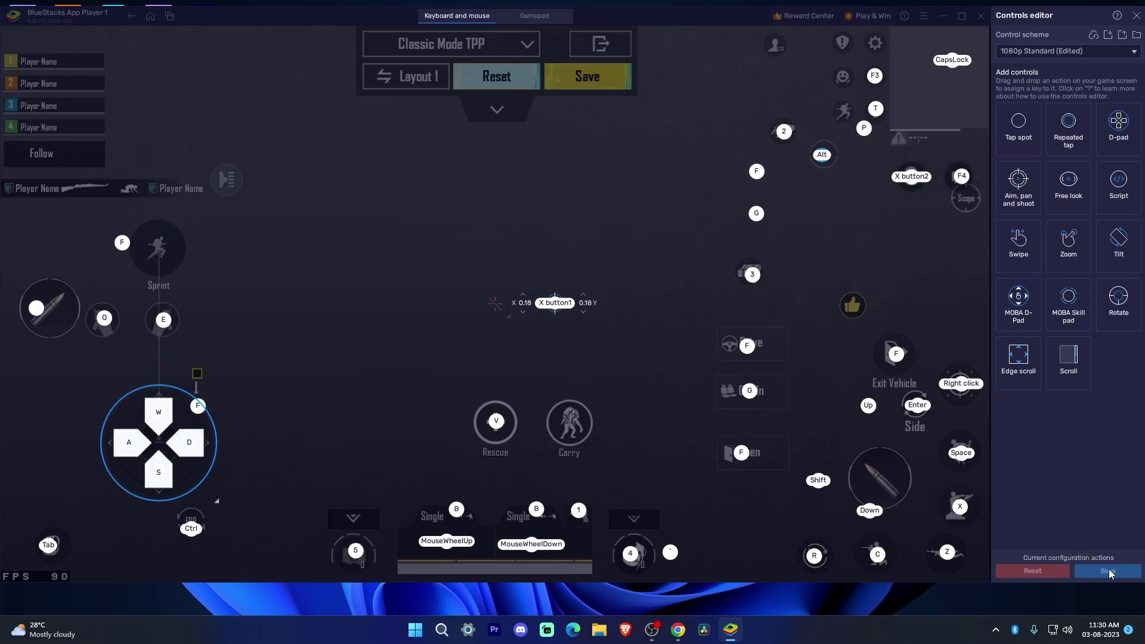
{"action": "left_click", "coordinate": [677, 545]}
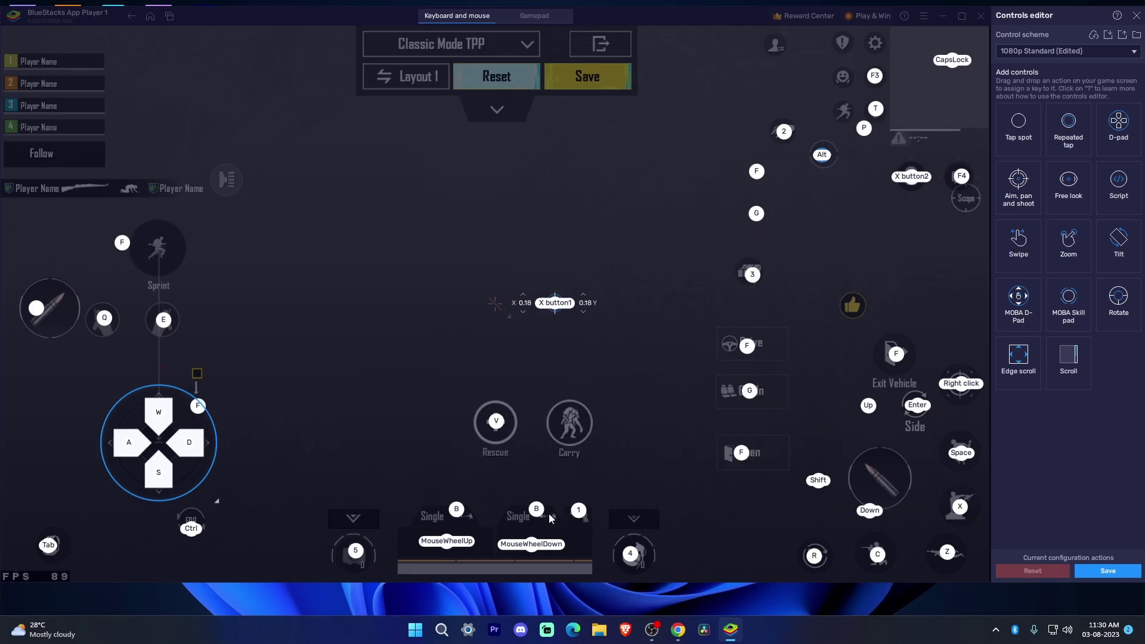
{"action": "left_click_drag", "start_coordinate": [536, 509], "coordinate": [452, 512]}
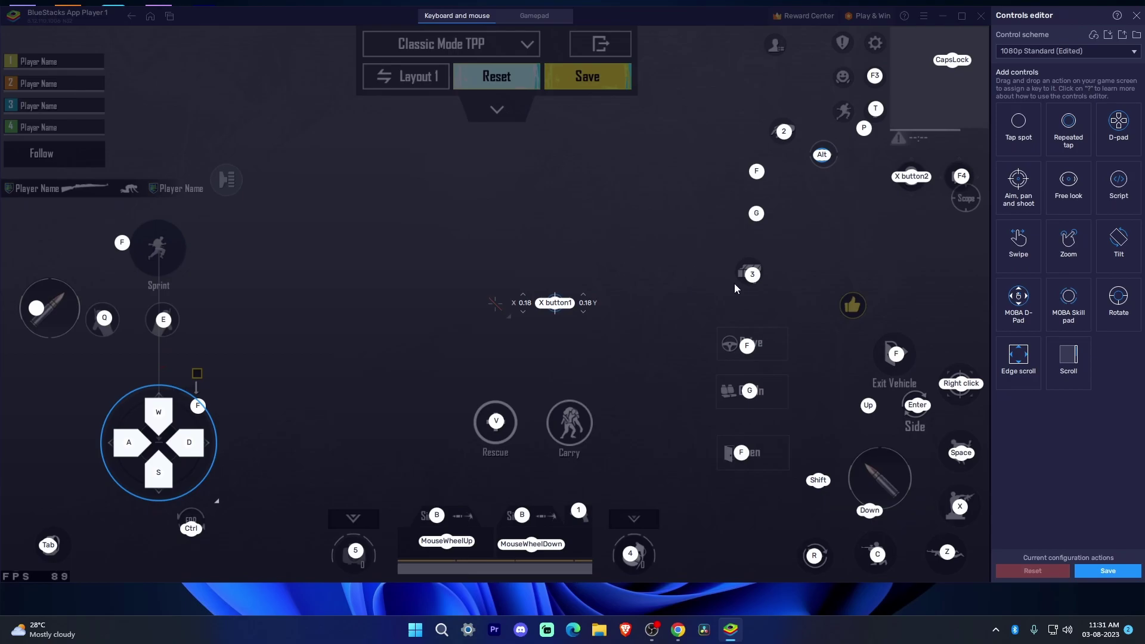
{"action": "left_click", "coordinate": [1108, 571]}
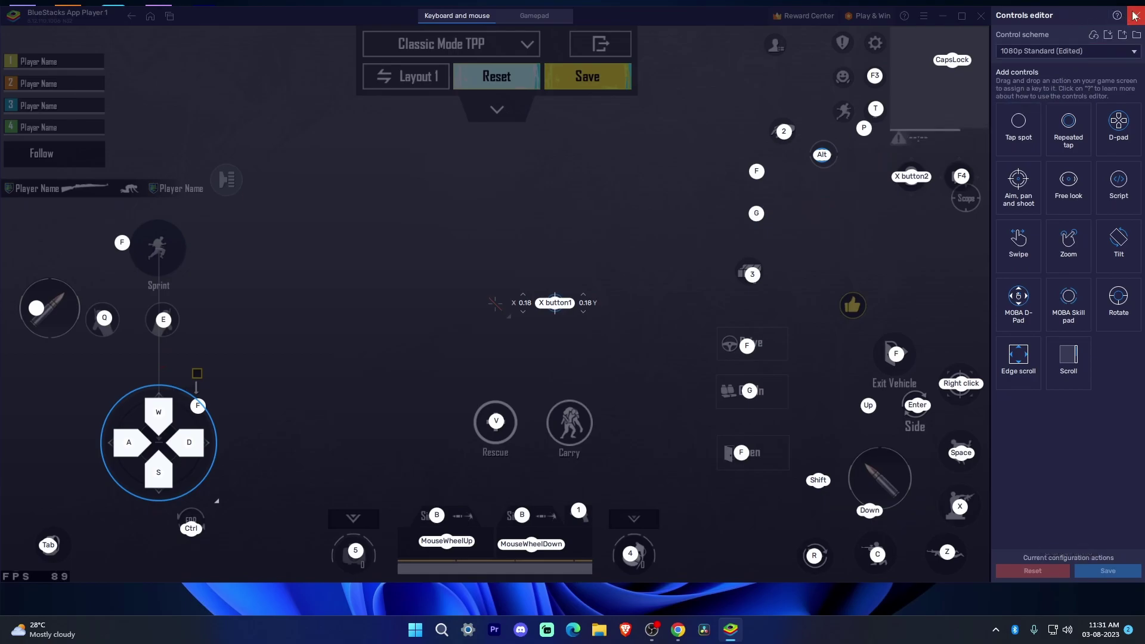
- Close the controls editor and exit the in-game Classic Mode TPP button layout, saving its settings
{"action": "left_click", "coordinate": [1135, 16]}
{"action": "left_click", "coordinate": [673, 41]}
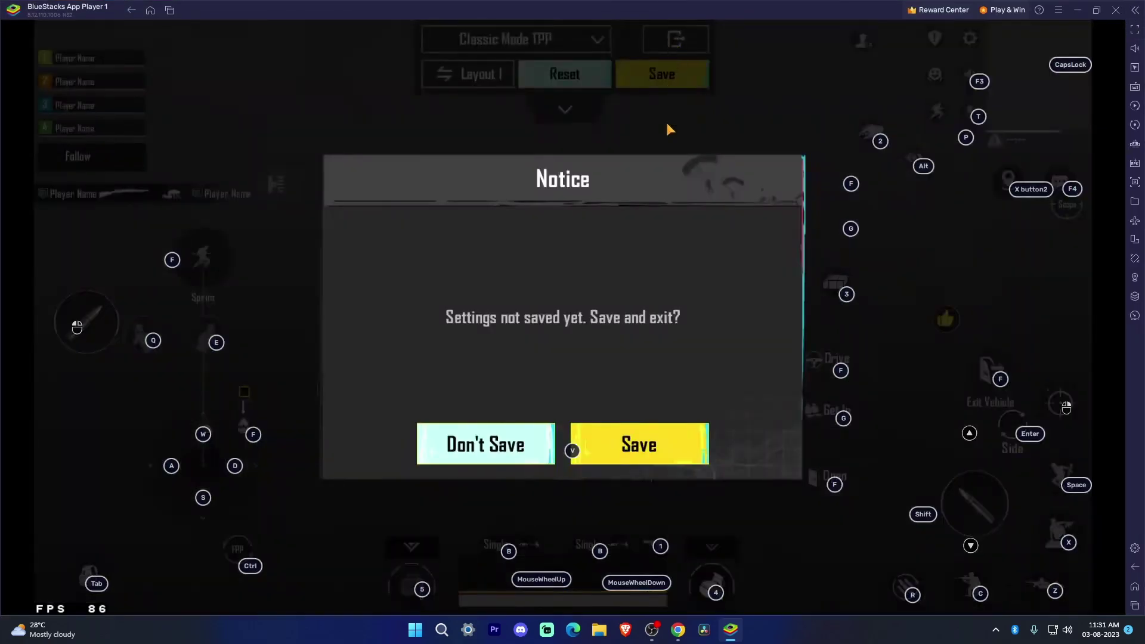
{"action": "left_click", "coordinate": [635, 441]}
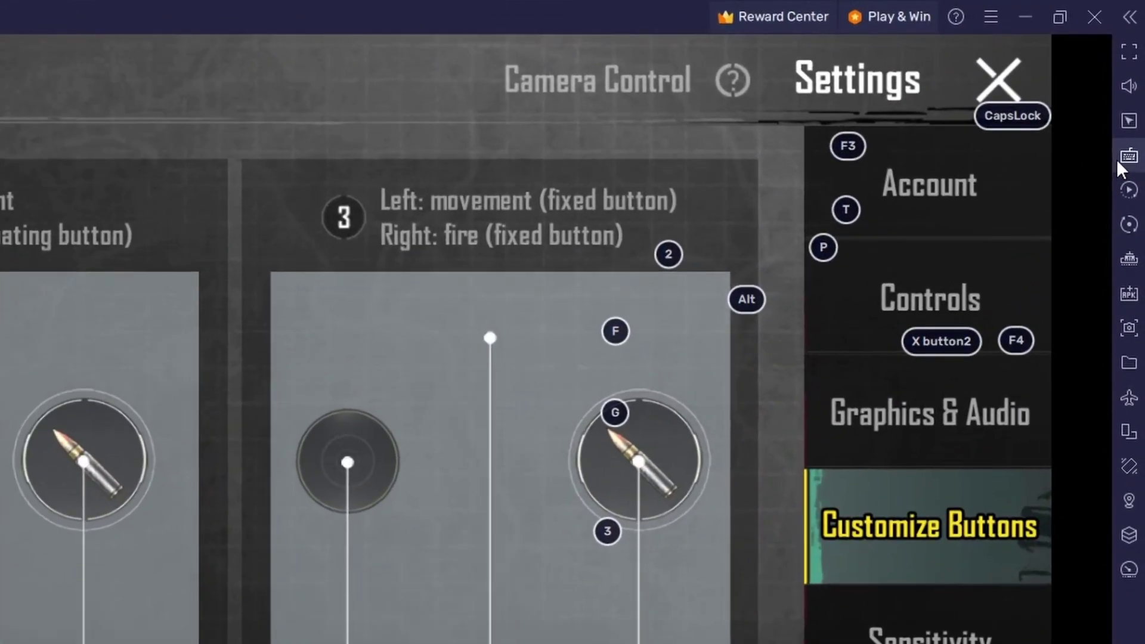
- Lower the on-screen controls' opacity to the minimum in the game controls and toggle on-screen controls off and on again
{"action": "left_click", "coordinate": [1134, 93]}
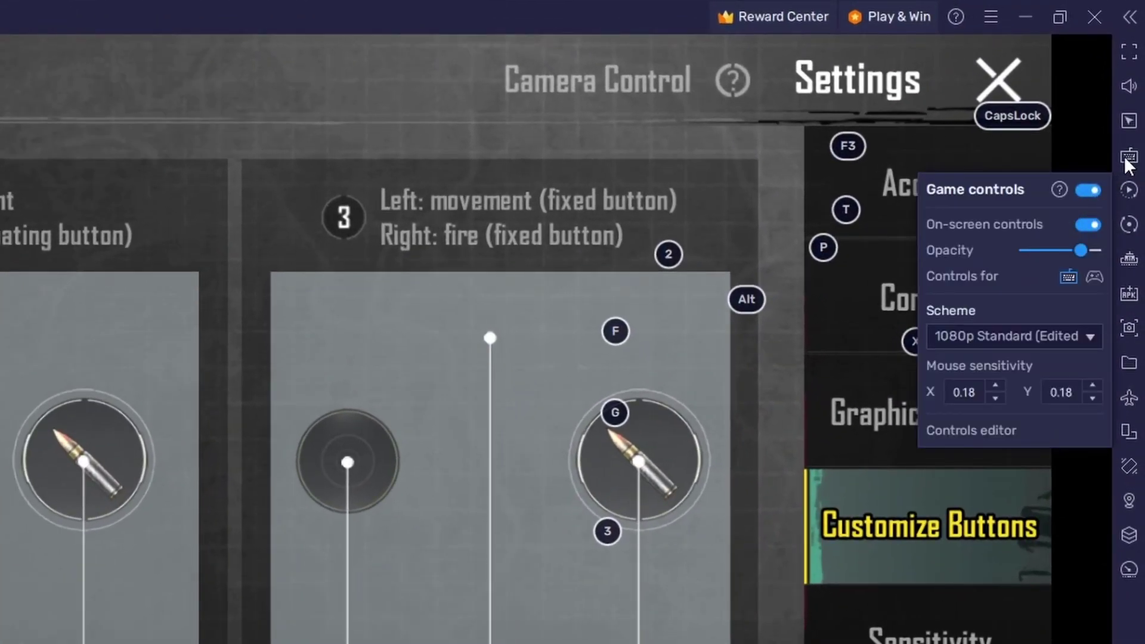
{"action": "left_click_drag", "start_coordinate": [1076, 245], "coordinate": [1016, 247]}
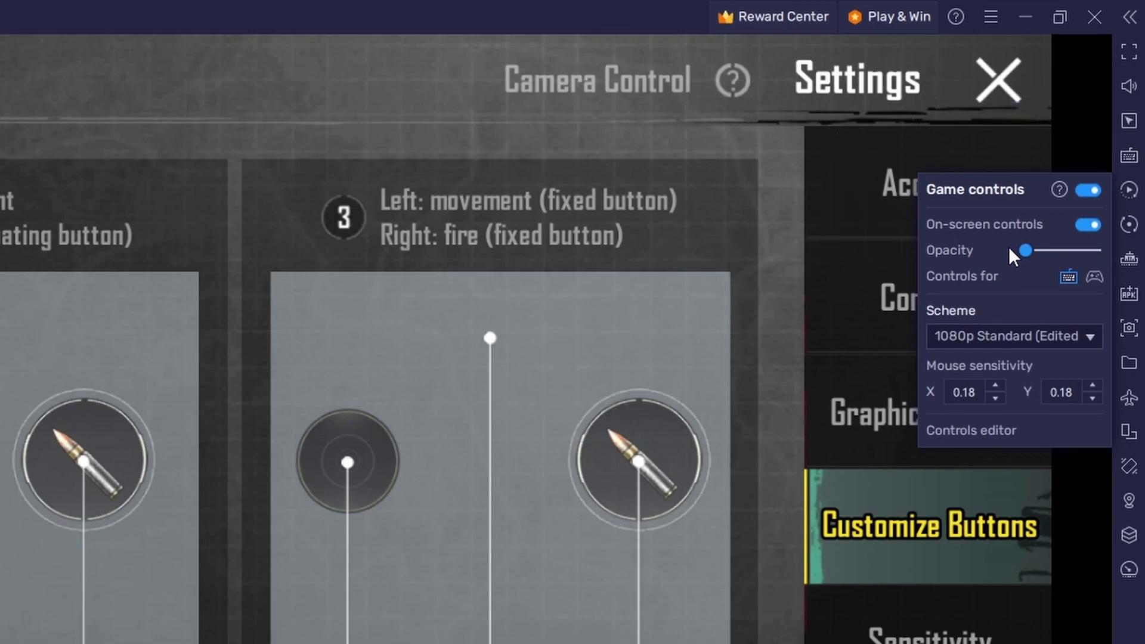
{"action": "left_click", "coordinate": [1082, 224]}
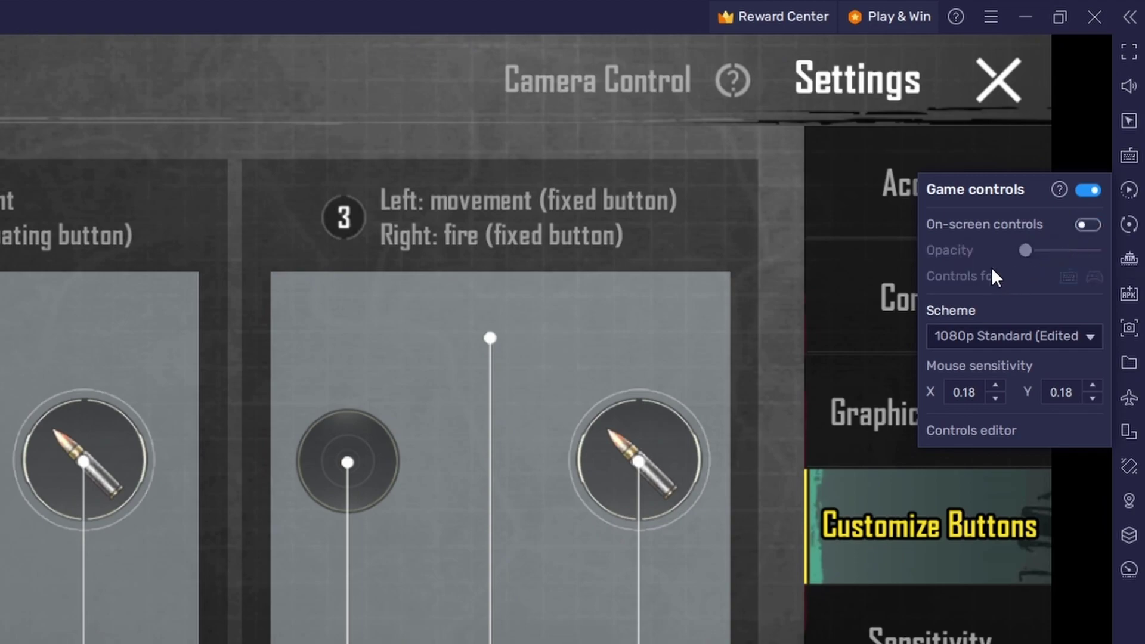
{"action": "left_click", "coordinate": [1086, 227]}
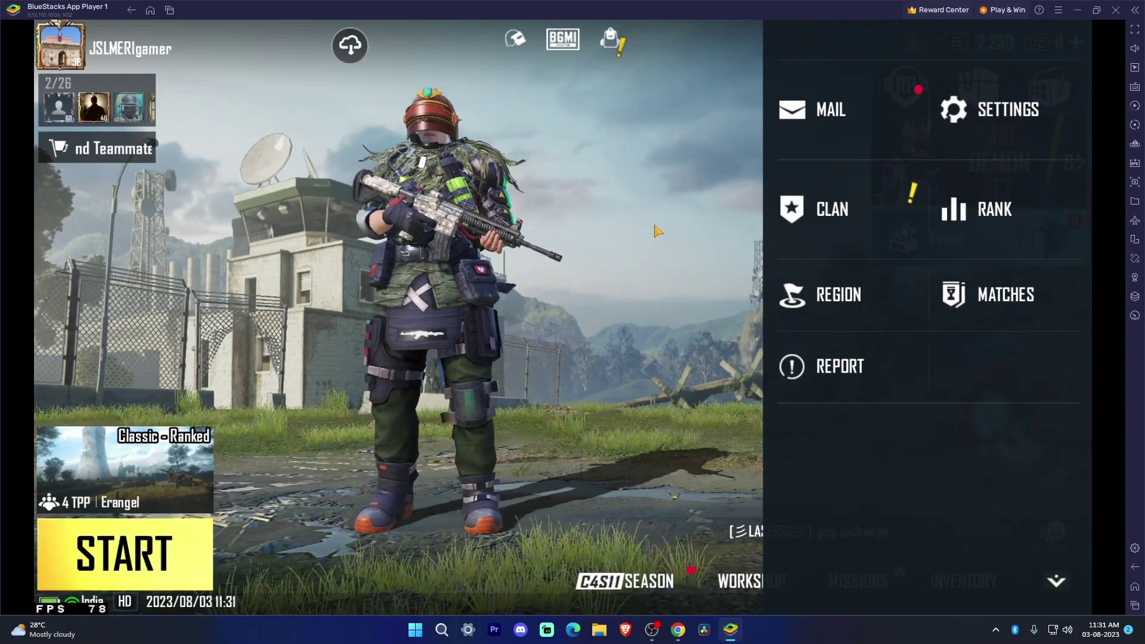
- Start downloading the Recommended Resource Pack, Common Systems and Events, Classic Maps and Arena Maps in the Resource Management Center
{"action": "left_click", "coordinate": [657, 231]}
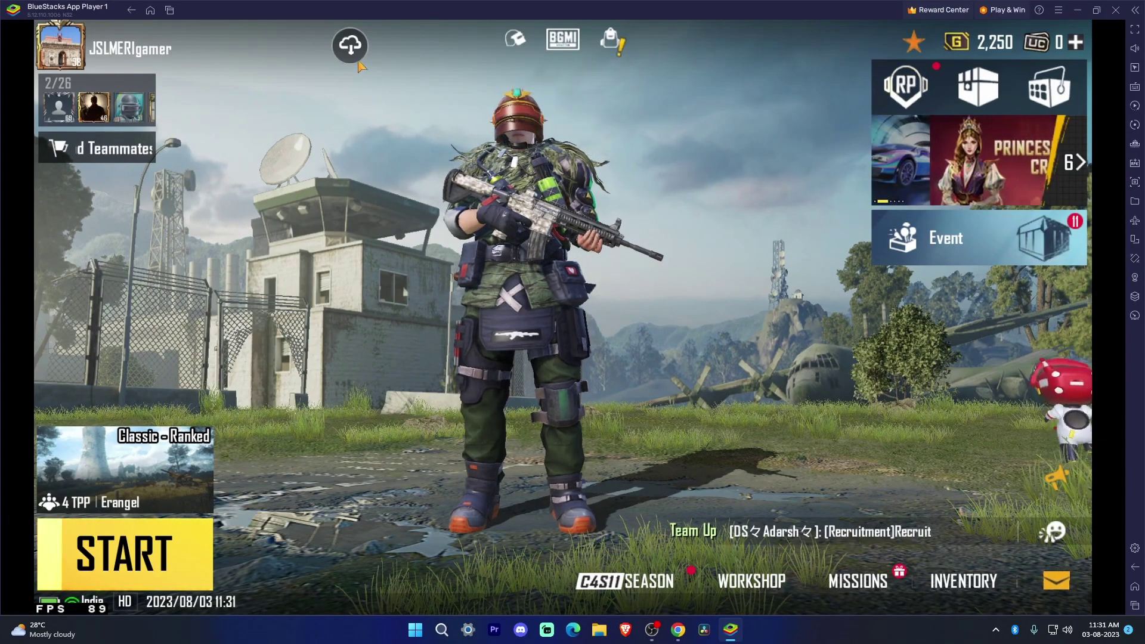
{"action": "left_click", "coordinate": [350, 44]}
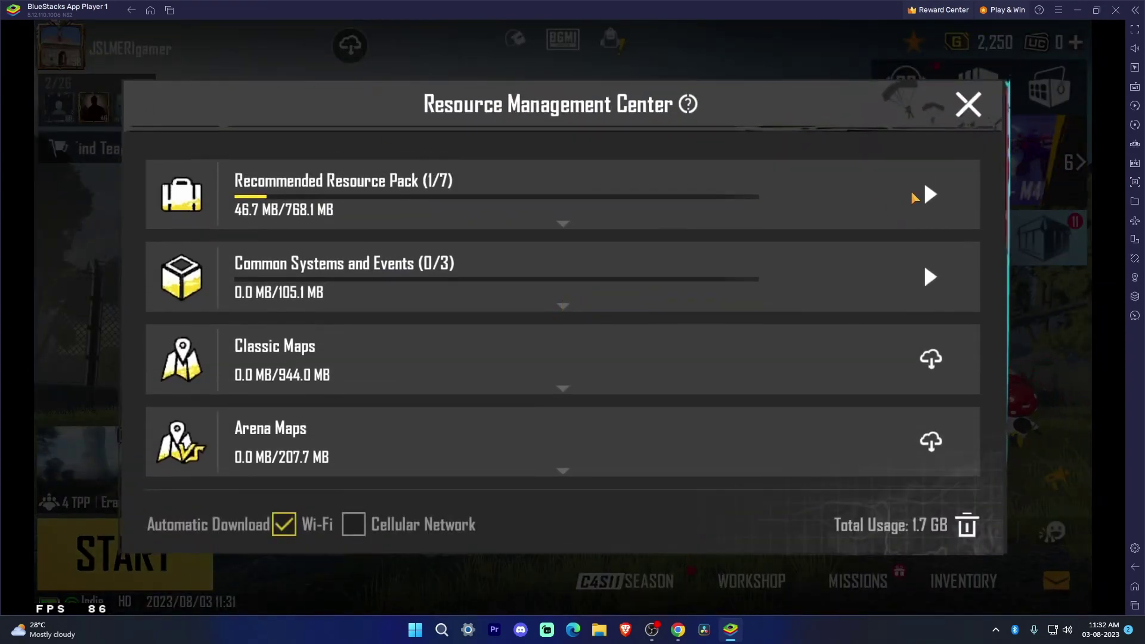
{"action": "left_click", "coordinate": [930, 196]}
{"action": "left_click", "coordinate": [929, 277]}
{"action": "left_click", "coordinate": [931, 358]}
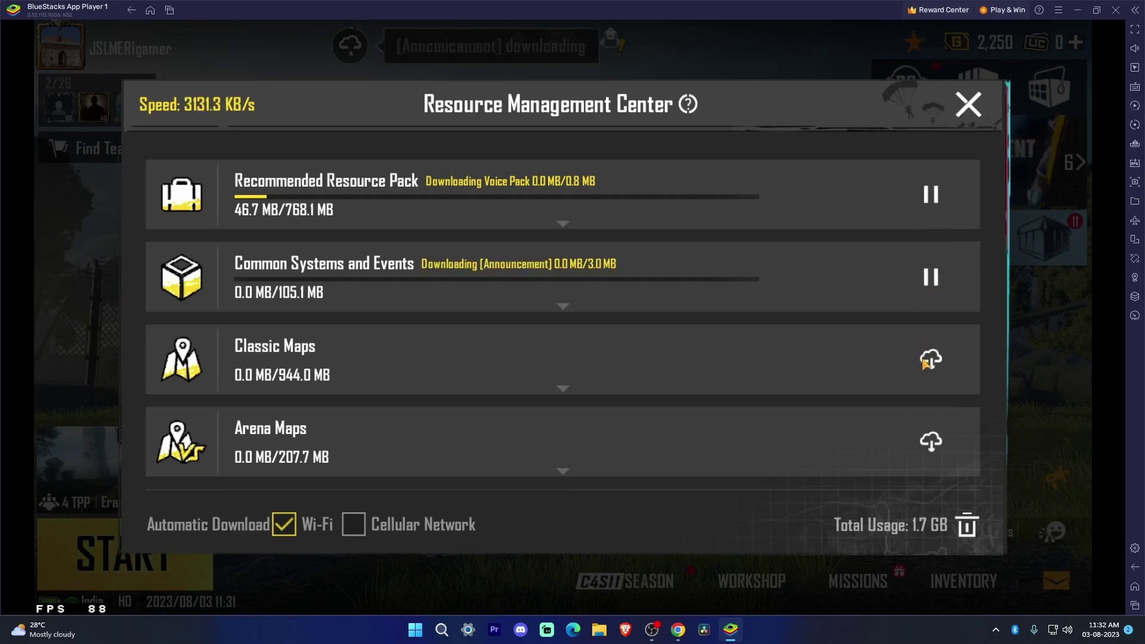
{"action": "left_click", "coordinate": [932, 441]}
- Start downloading Graphics Pack - Recent and Graphics Pack - Classic, and close the Resource Management Center
{"action": "scroll", "coordinate": [810, 307], "scroll_direction": "down", "scroll_amount": 5}
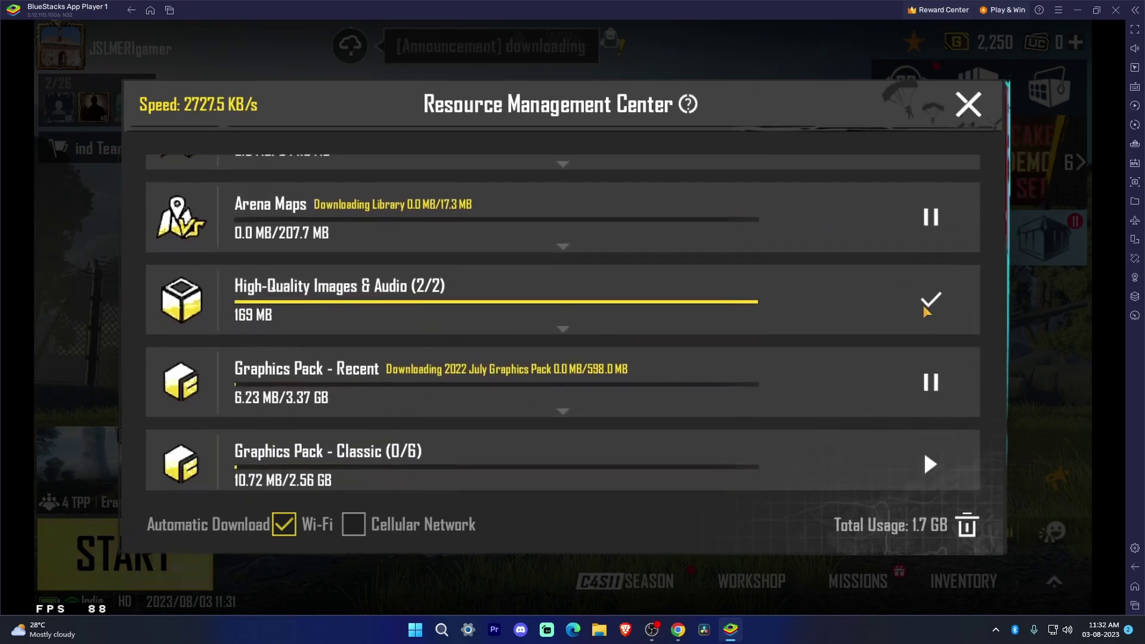
{"action": "left_click", "coordinate": [924, 374]}
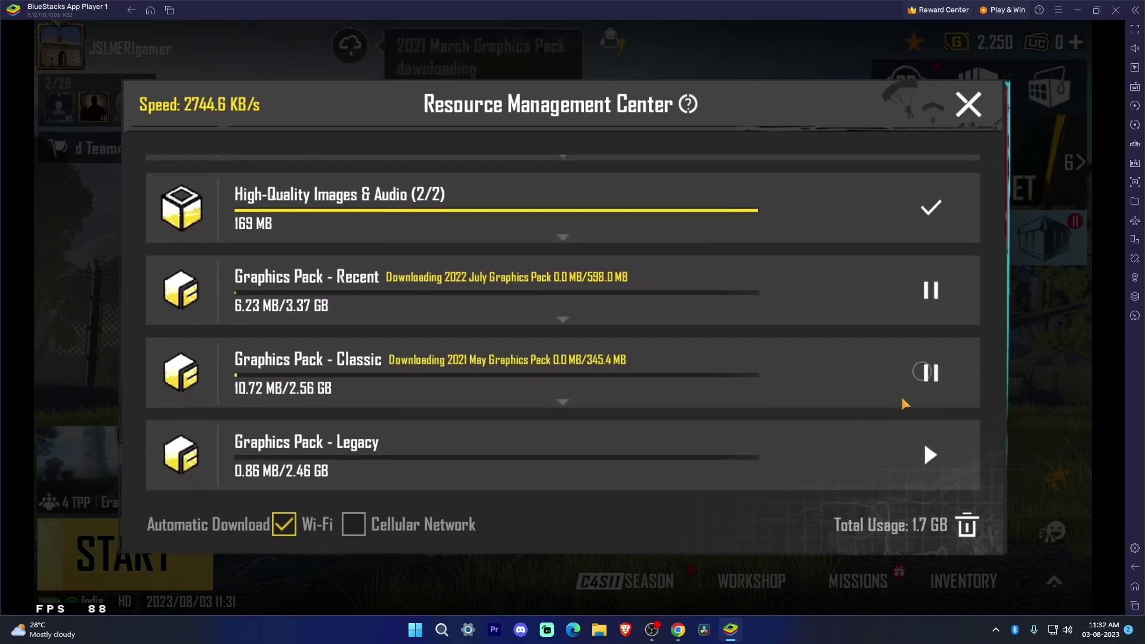
{"action": "scroll", "coordinate": [812, 332], "scroll_direction": "down", "scroll_amount": 2}
{"action": "scroll", "coordinate": [807, 414], "scroll_direction": "up", "scroll_amount": 6}
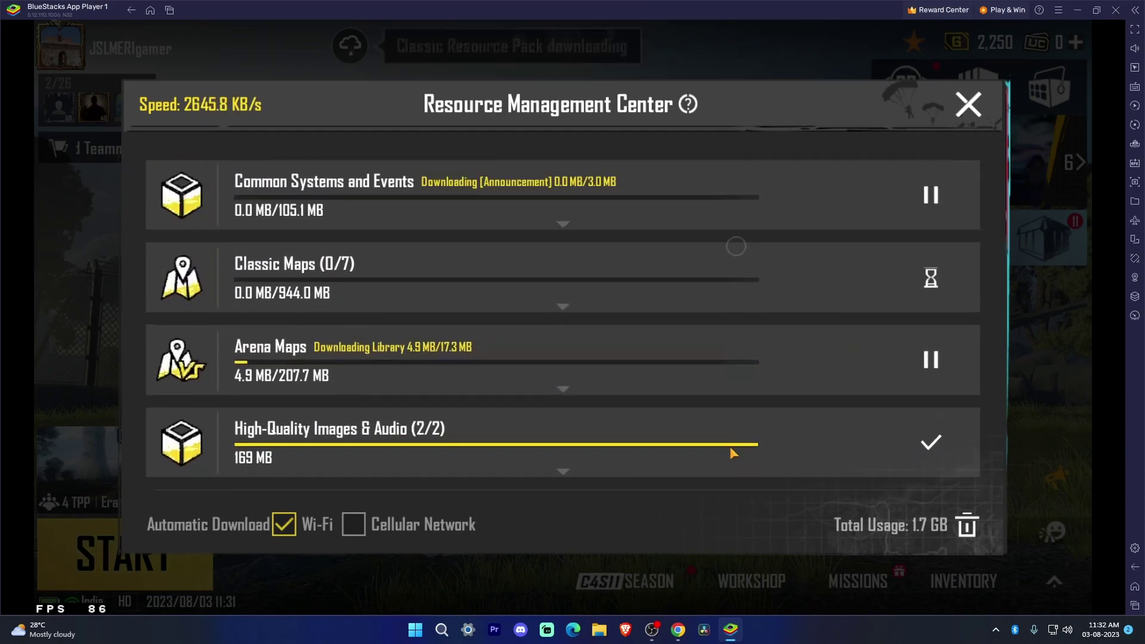
{"action": "left_click", "coordinate": [967, 105]}
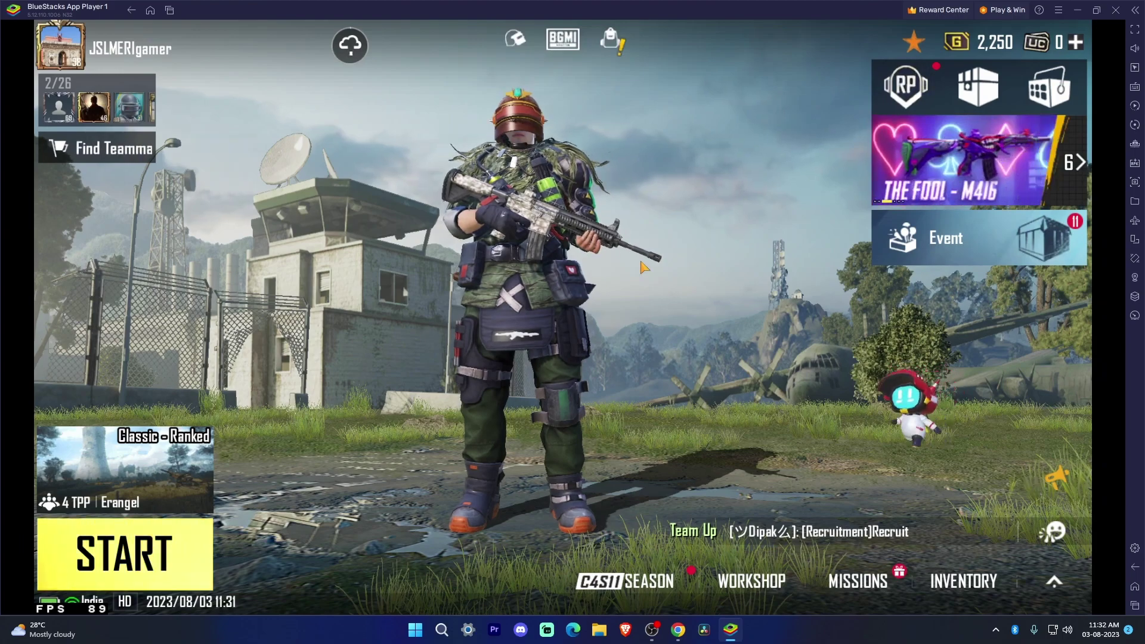